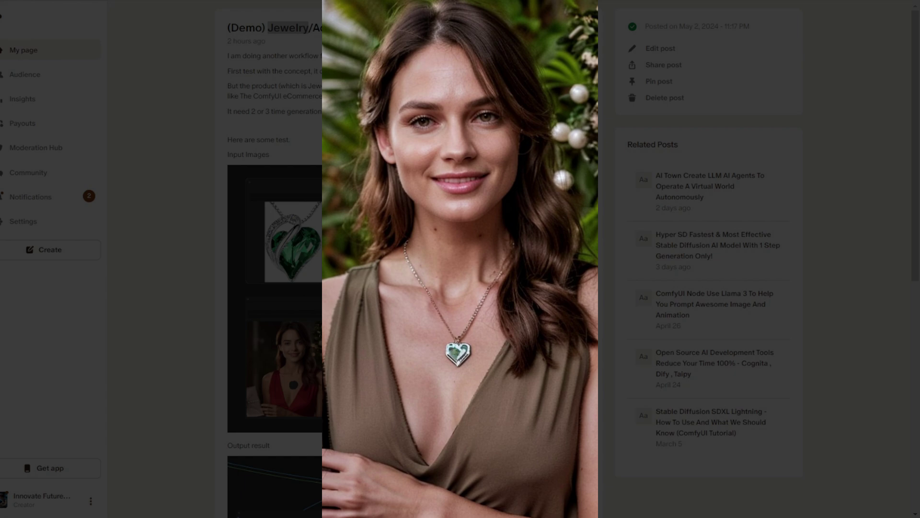
# Zoom in and out over the ComfyUI workflow canvas to survey the nodes
pyautogui.scroll(-2, 511, 259)
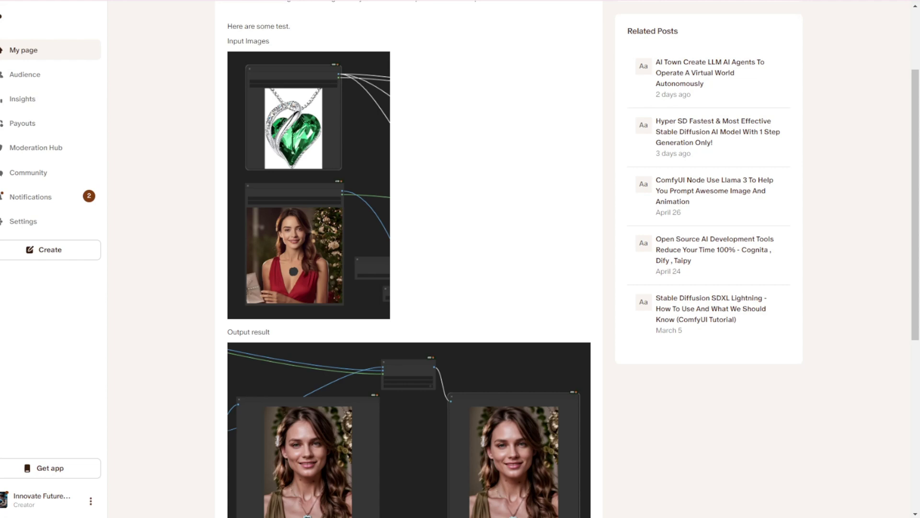
pyautogui.scroll(-1, 510, 259)
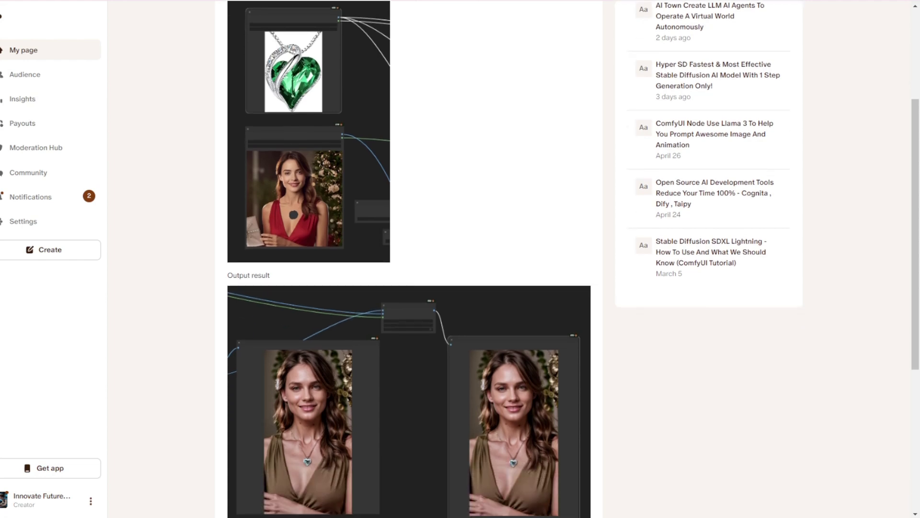
pyautogui.scroll(-2, 409, 259)
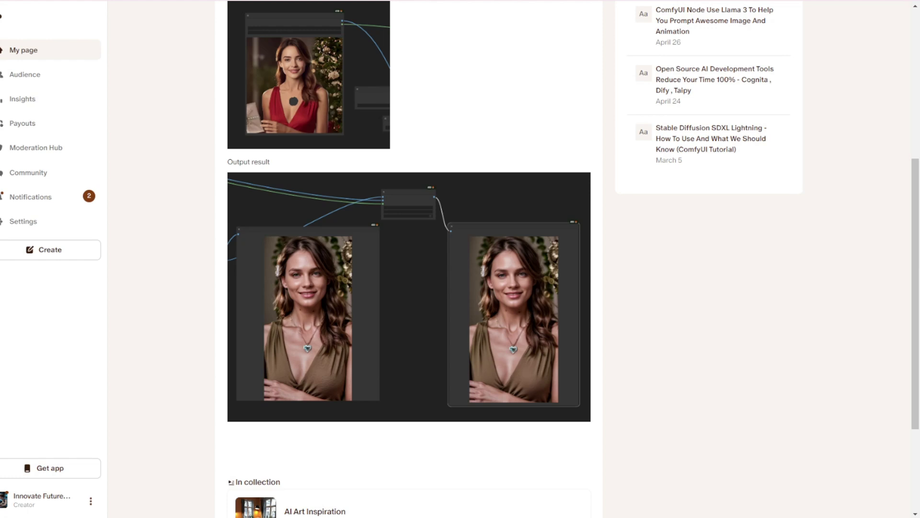
pyautogui.scroll(-1, 409, 259)
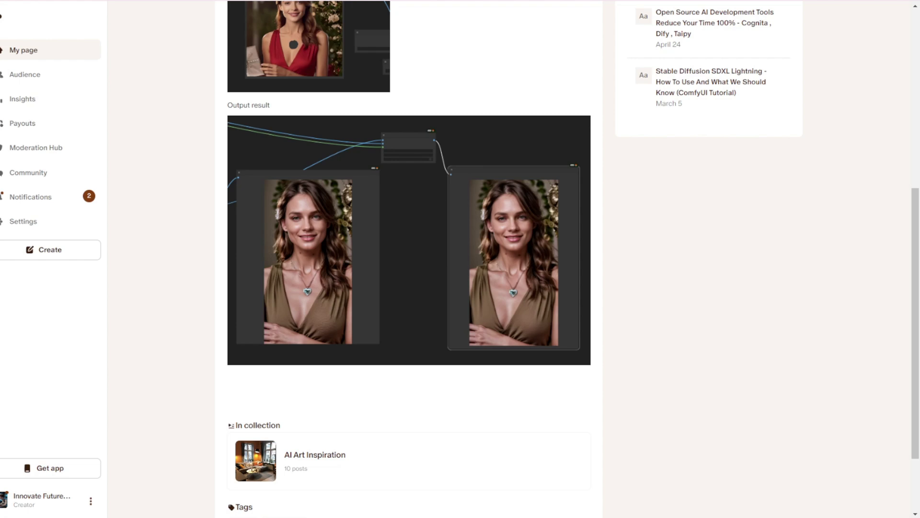
pyautogui.scroll(3, 409, 259)
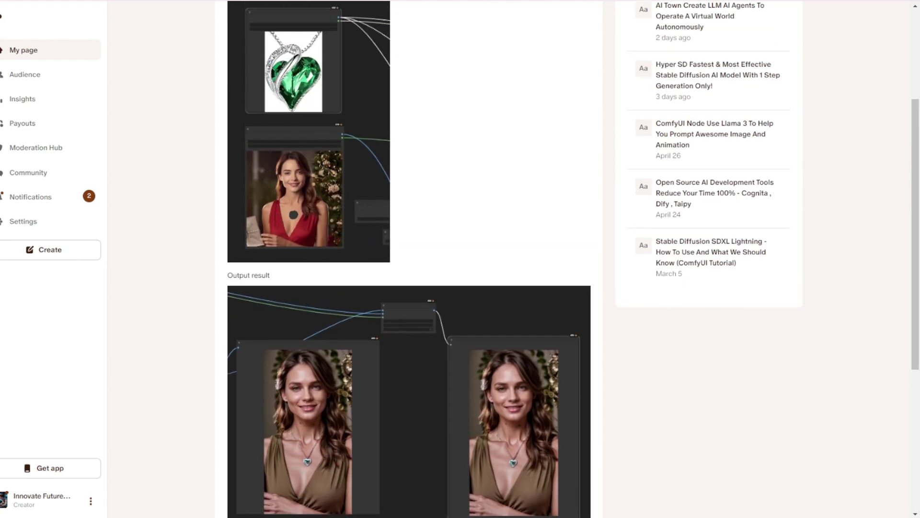
pyautogui.scroll(-3, 409, 259)
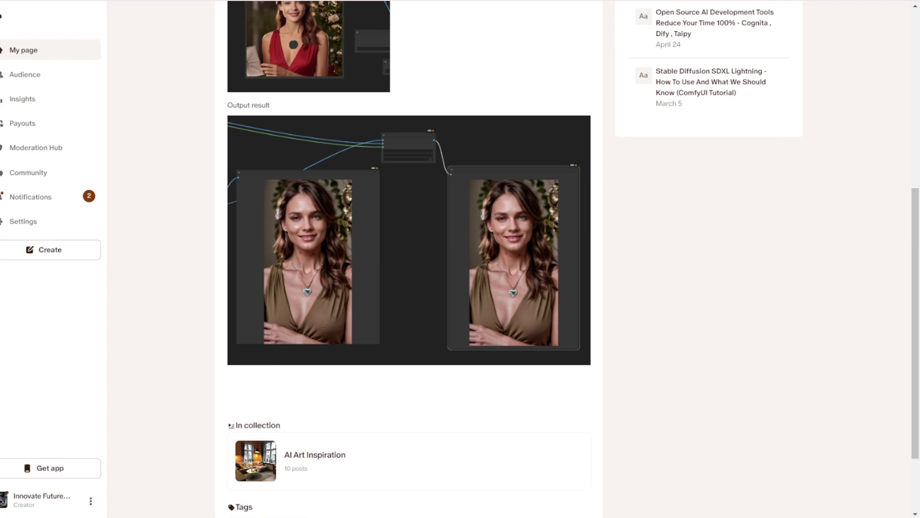
pyautogui.scroll(3, 409, 259)
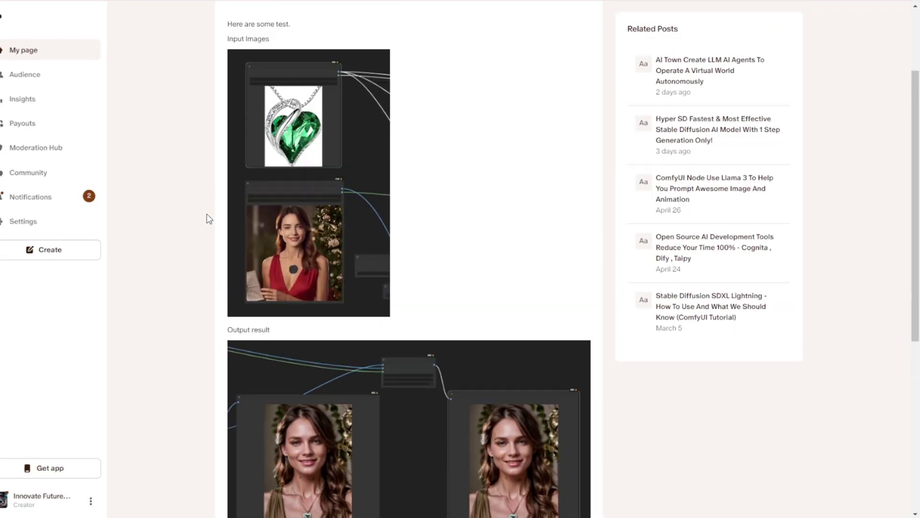
pyautogui.scroll(3, 229, 222)
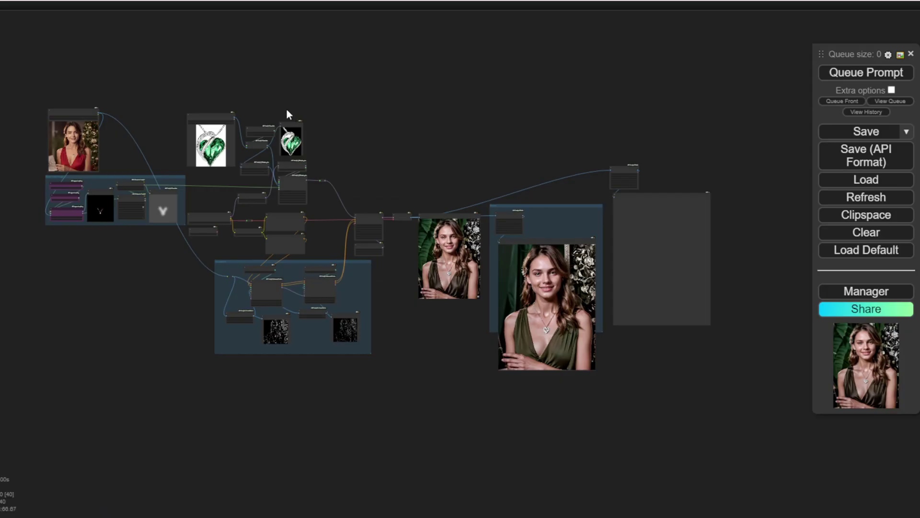
pyautogui.scroll(3, 288, 119)
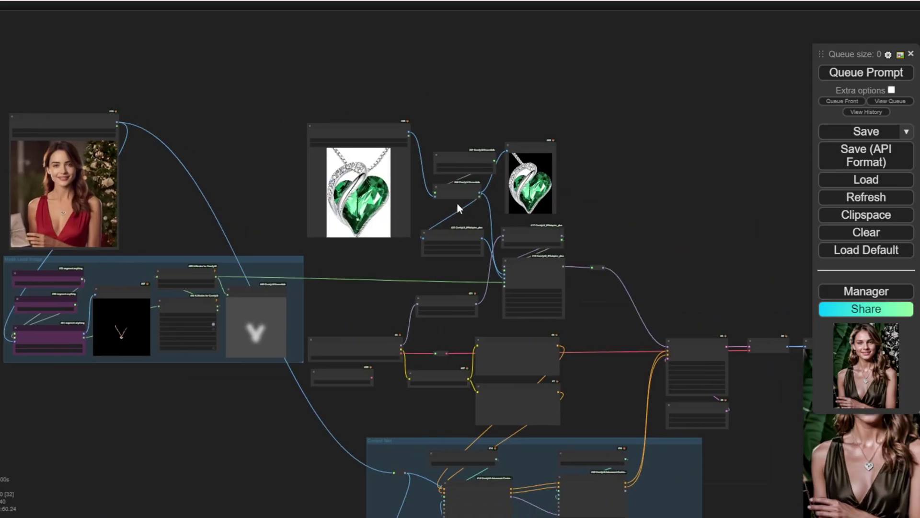
pyautogui.scroll(5, 345, 190)
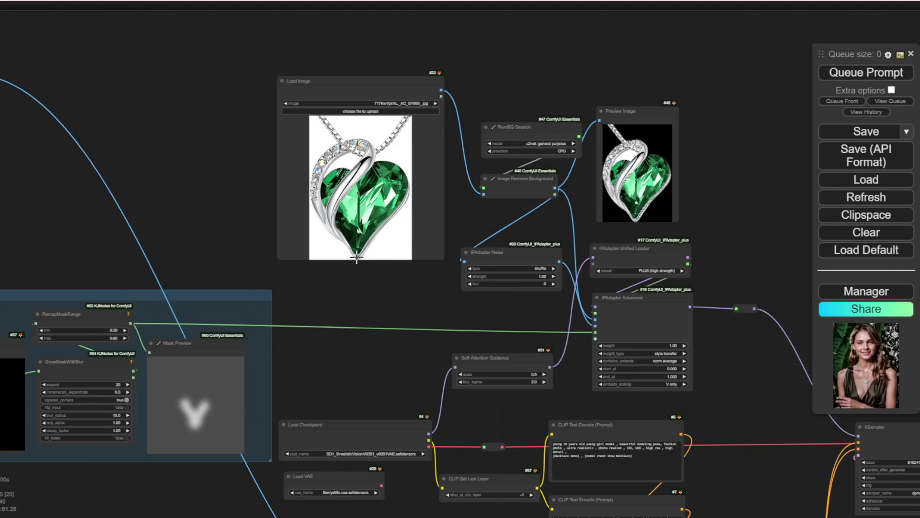
pyautogui.scroll(-3, 243, 149)
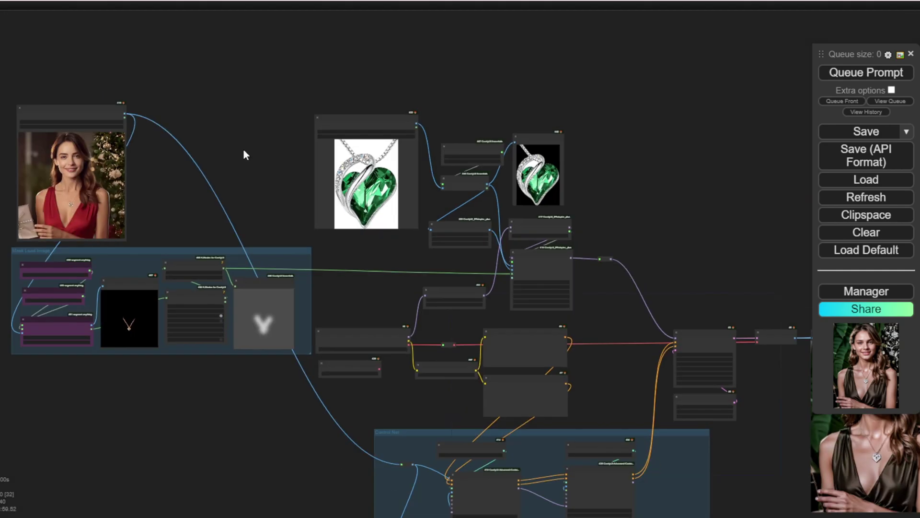
# Pan the canvas to bring the model photo and mask group into view
pyautogui.moveTo(243, 150); pyautogui.dragTo(418, 186)
pyautogui.scroll(-1, 534, 209)
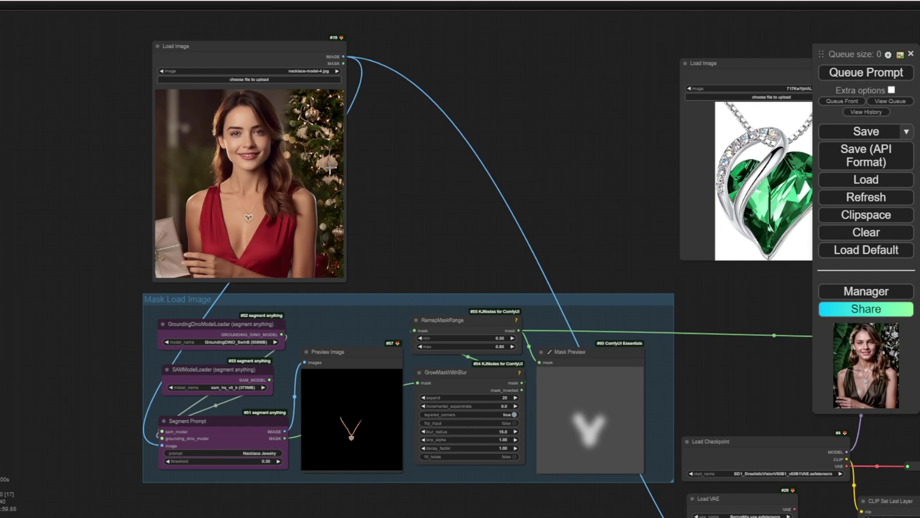
pyautogui.moveTo(431, 240); pyautogui.dragTo(481, 267)
pyautogui.scroll(4, 481, 267)
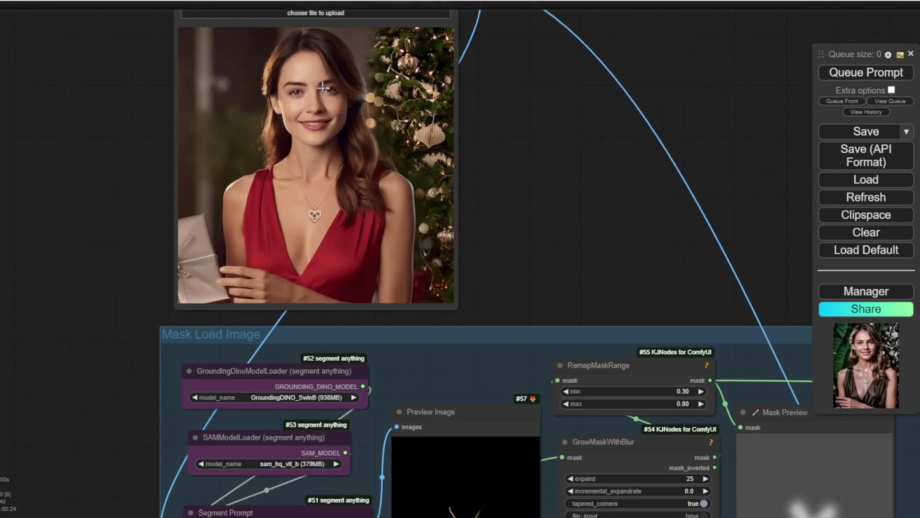
pyautogui.moveTo(508, 234); pyautogui.dragTo(591, 237)
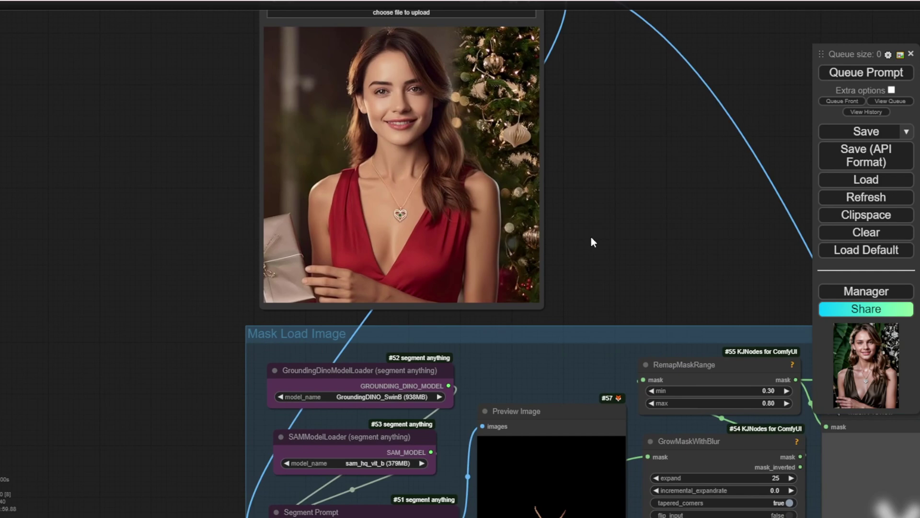
pyautogui.scroll(4, 561, 231)
pyautogui.scroll(2, 561, 231)
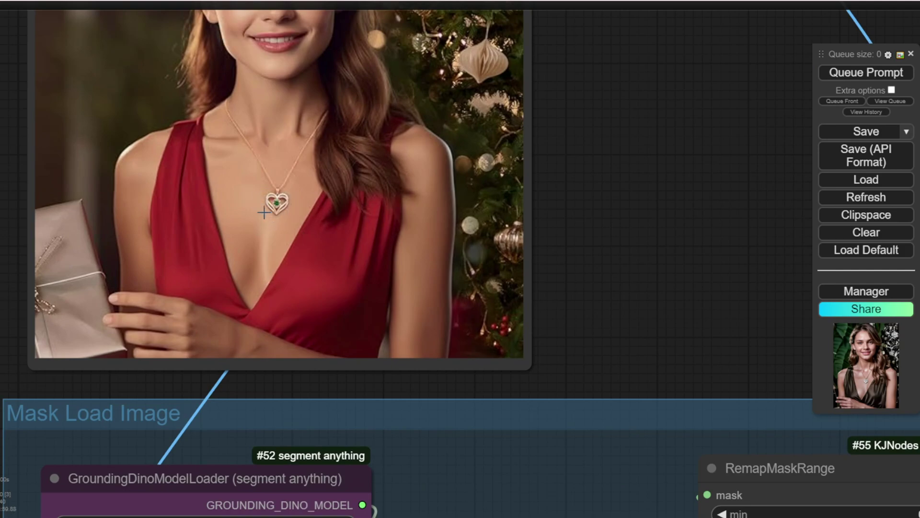
pyautogui.scroll(-4, 566, 256)
pyautogui.scroll(-2, 575, 257)
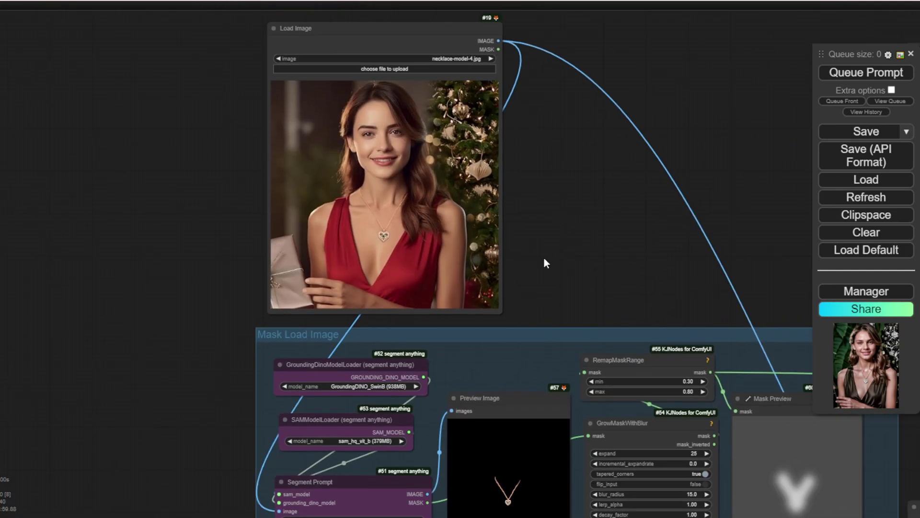
# Pan past the heart pendant loader and IPAdapter nodes toward the output previews
pyautogui.moveTo(544, 258); pyautogui.dragTo(263, 165)
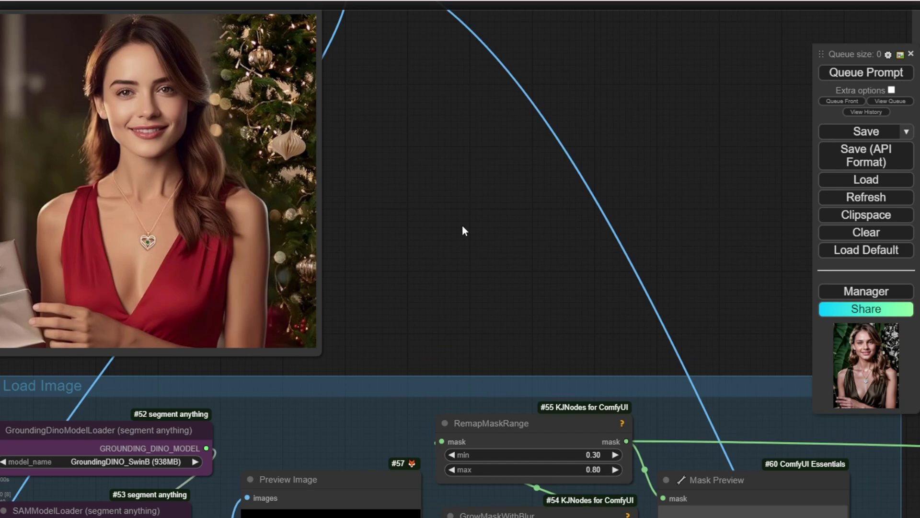
pyautogui.scroll(-5, 461, 226)
pyautogui.moveTo(602, 214); pyautogui.dragTo(360, 190)
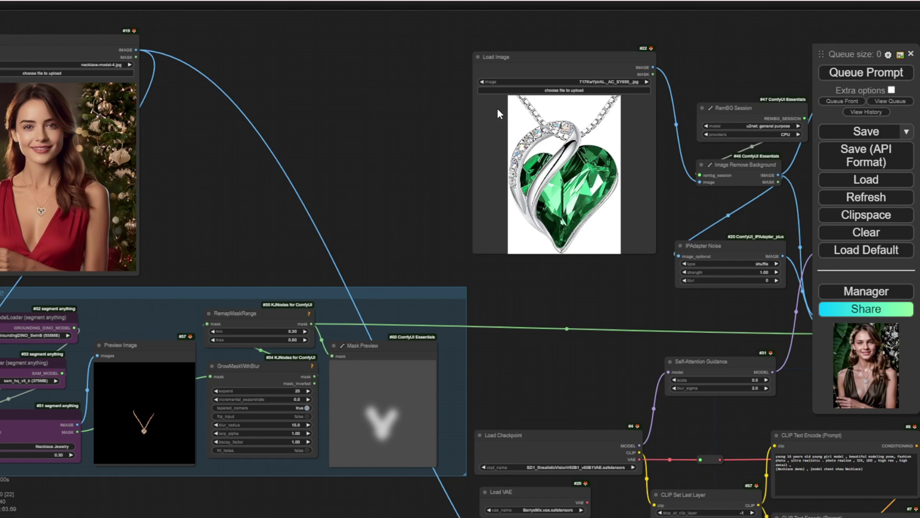
pyautogui.moveTo(551, 263); pyautogui.dragTo(345, 258)
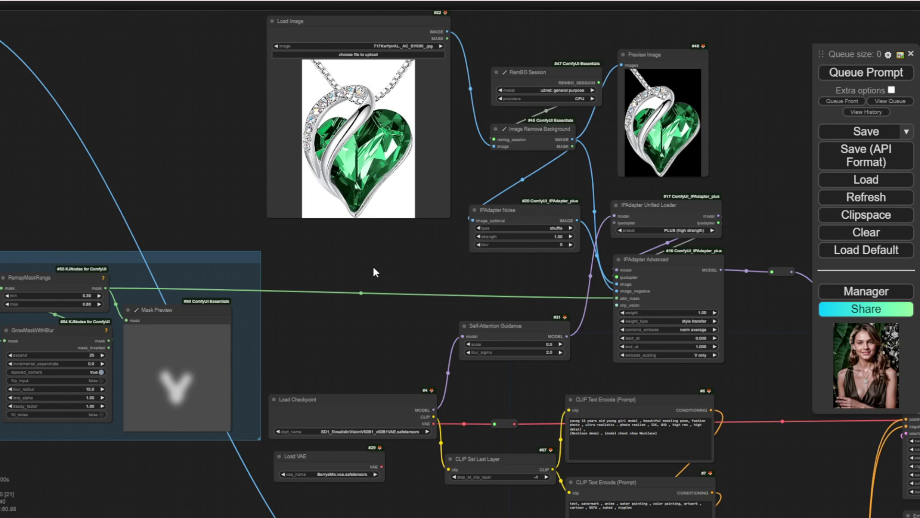
pyautogui.scroll(-4, 374, 267)
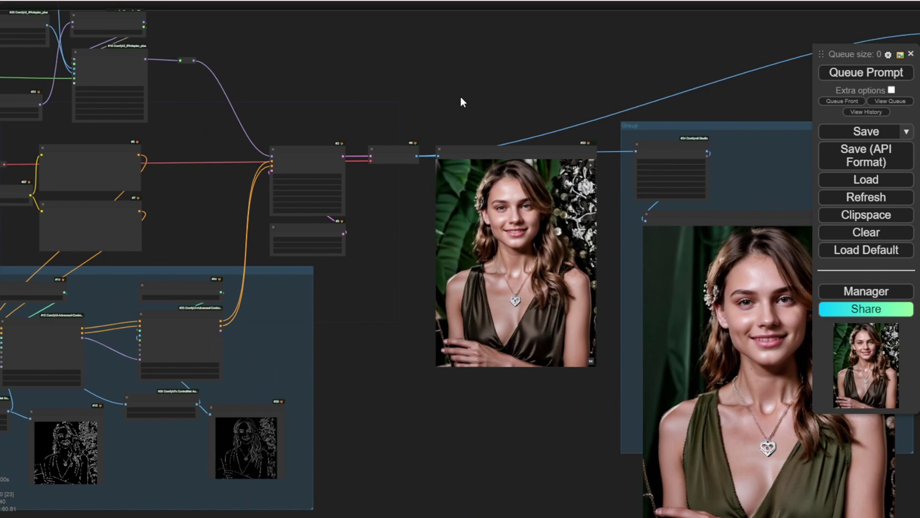
# Pan to the sampler output showing the four generated portraits and ControlNet lineart previews
pyautogui.moveTo(462, 98); pyautogui.dragTo(363, 43)
pyautogui.moveTo(457, 321); pyautogui.dragTo(335, 248)
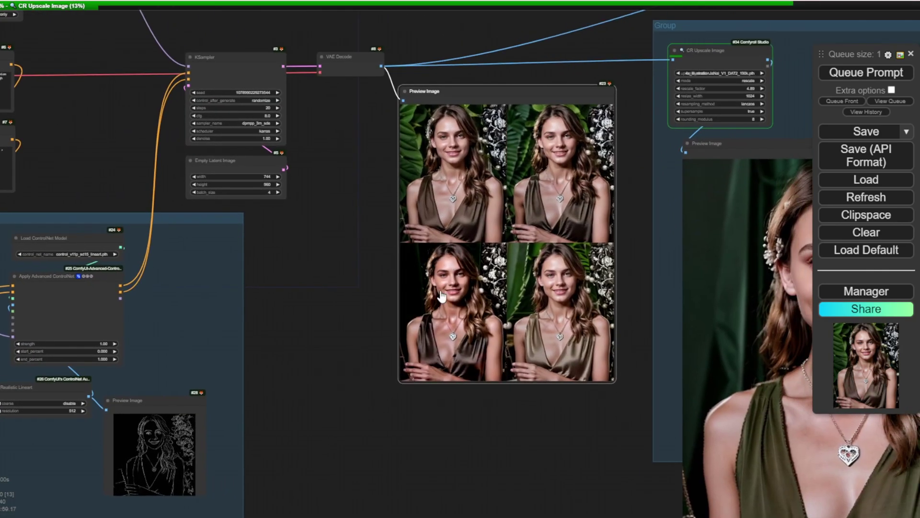
pyautogui.scroll(3, 501, 249)
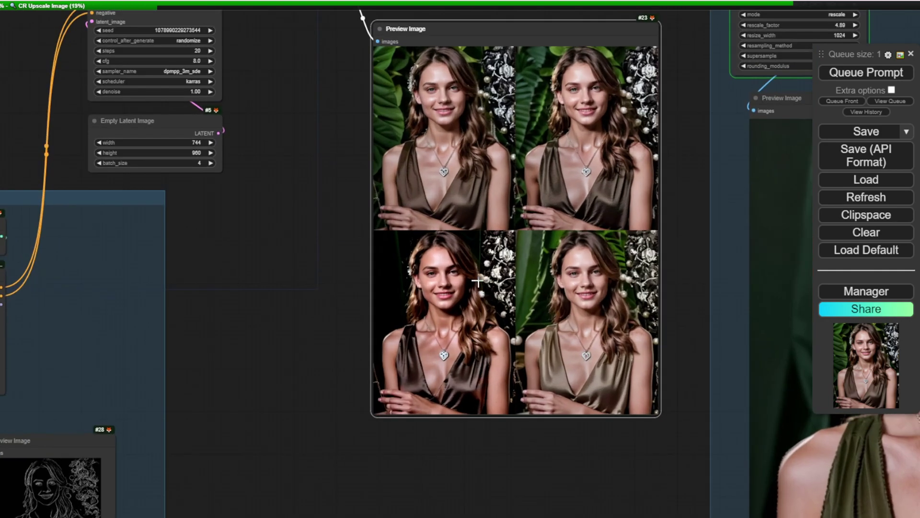
pyautogui.moveTo(303, 246); pyautogui.dragTo(214, 285)
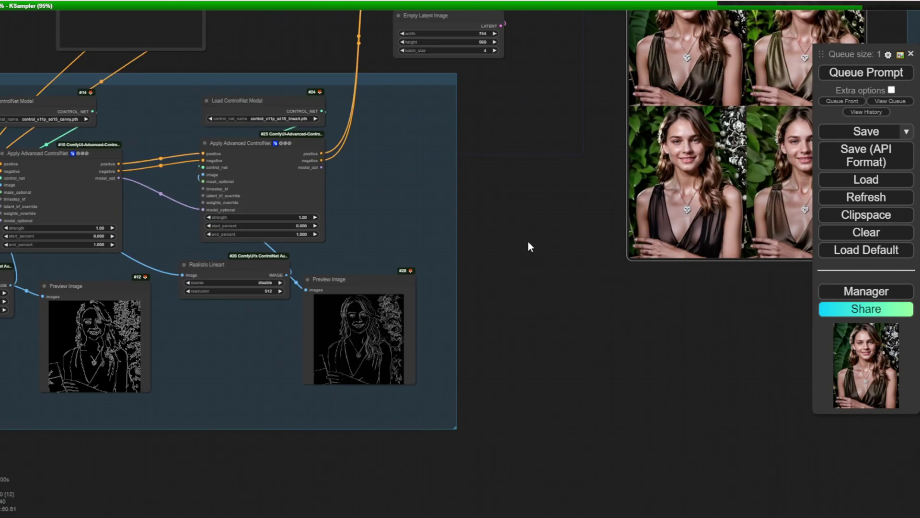
pyautogui.moveTo(542, 173); pyautogui.dragTo(633, 182)
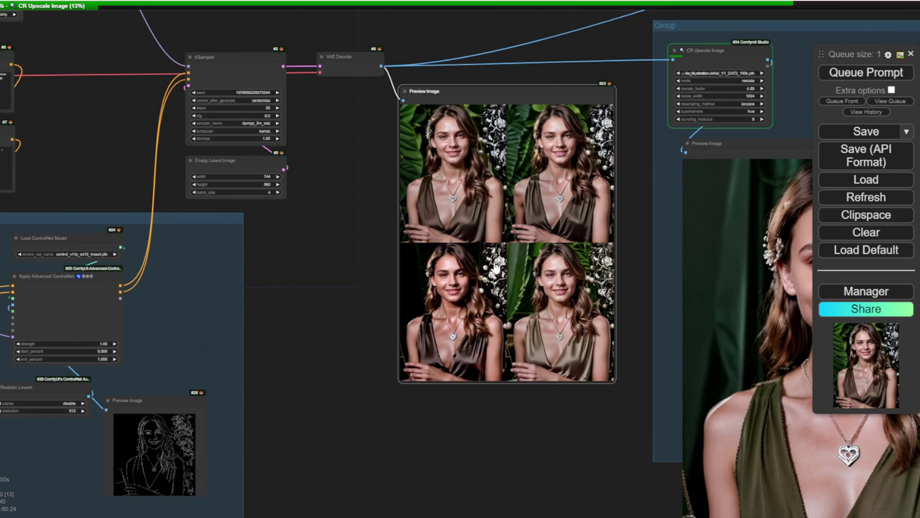
pyautogui.scroll(3, 480, 284)
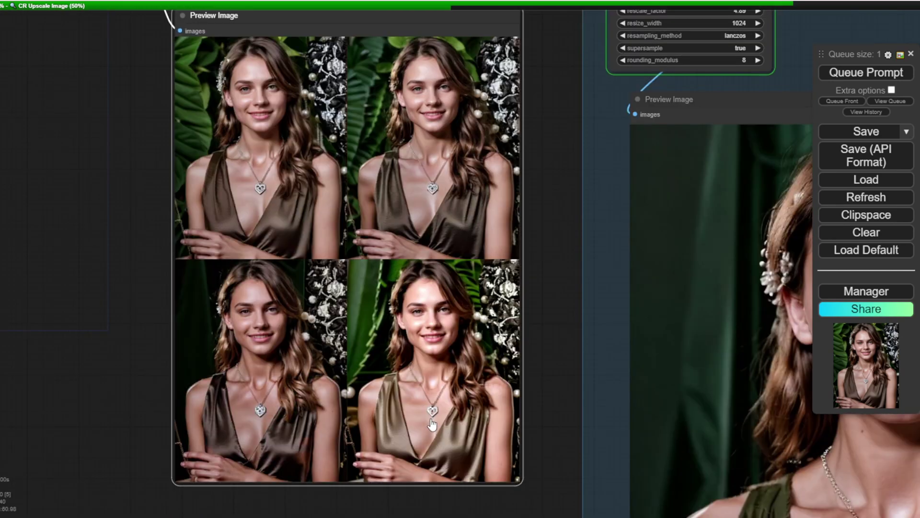
# Enlarge the fourth generated necklace portrait in the Preview Image node
pyautogui.click(432, 417)
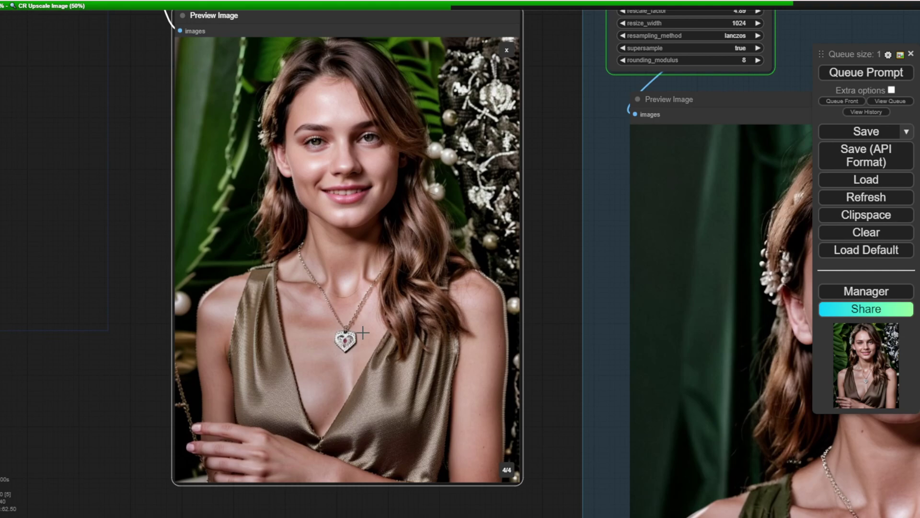
pyautogui.scroll(1, 217, 354)
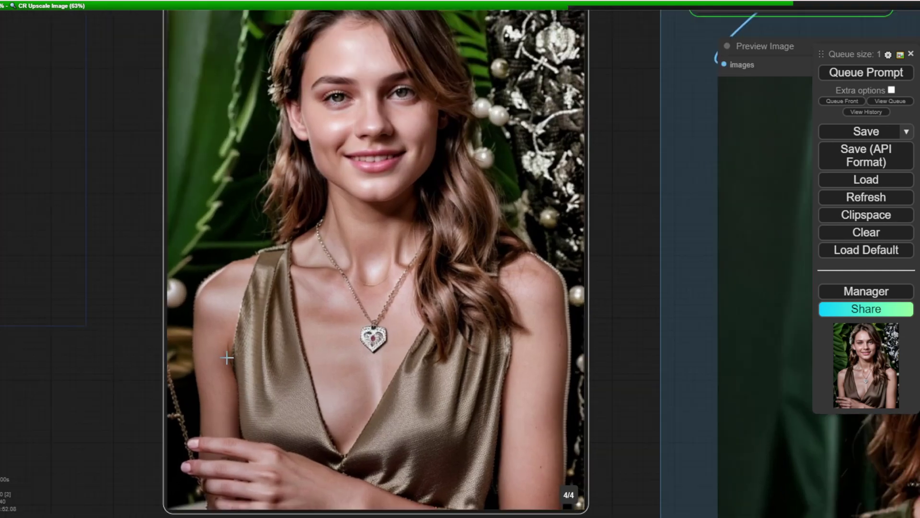
pyautogui.scroll(-1, 216, 353)
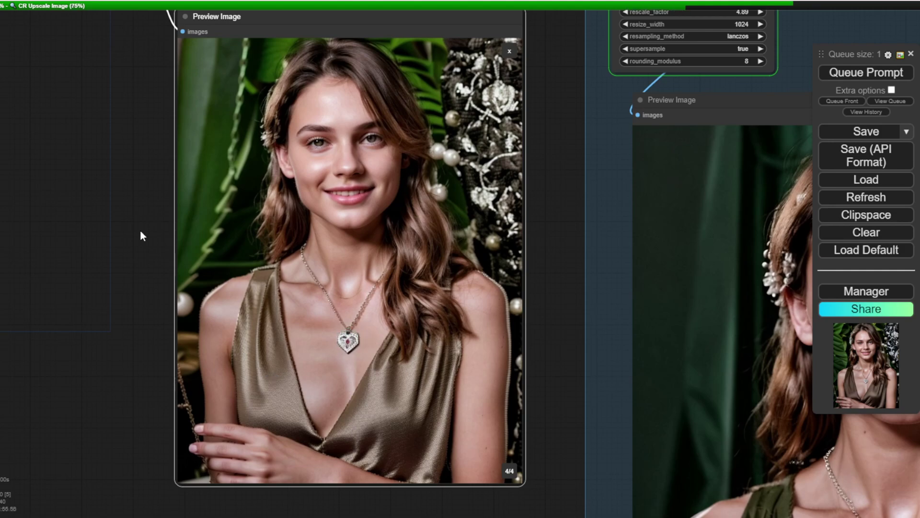
# Pan the workflow over to the CR Upscale Image group and its preview
pyautogui.scroll(-7, 90, 254)
pyautogui.moveTo(117, 285); pyautogui.dragTo(585, 470)
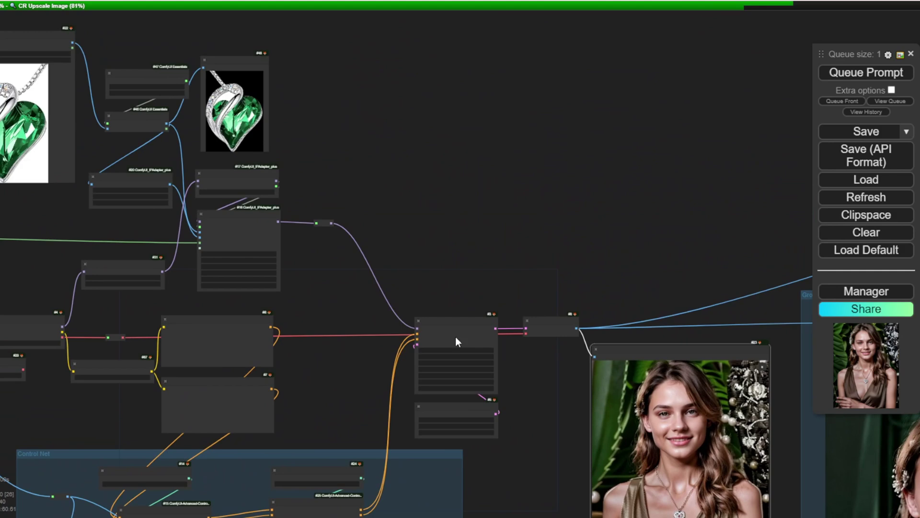
pyautogui.scroll(2, 247, 120)
pyautogui.scroll(-3, 235, 118)
pyautogui.scroll(-2, 225, 135)
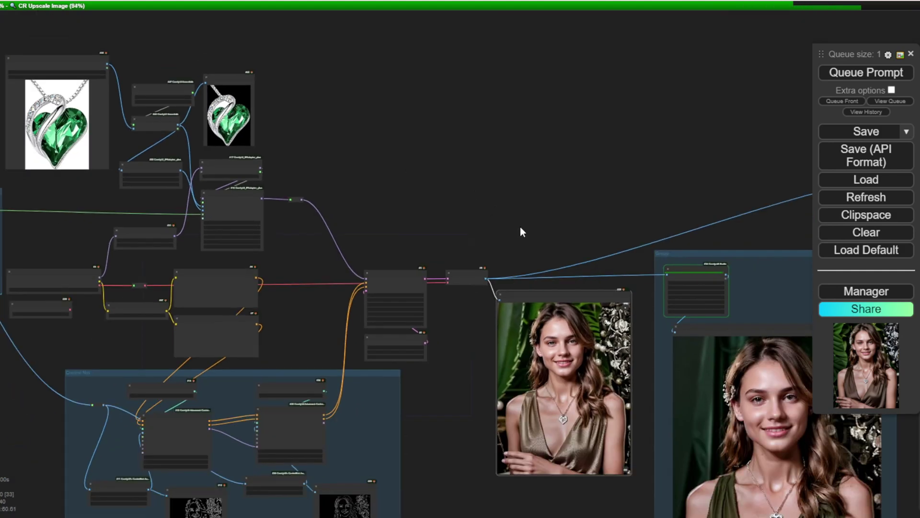
pyautogui.moveTo(520, 226); pyautogui.dragTo(388, 183)
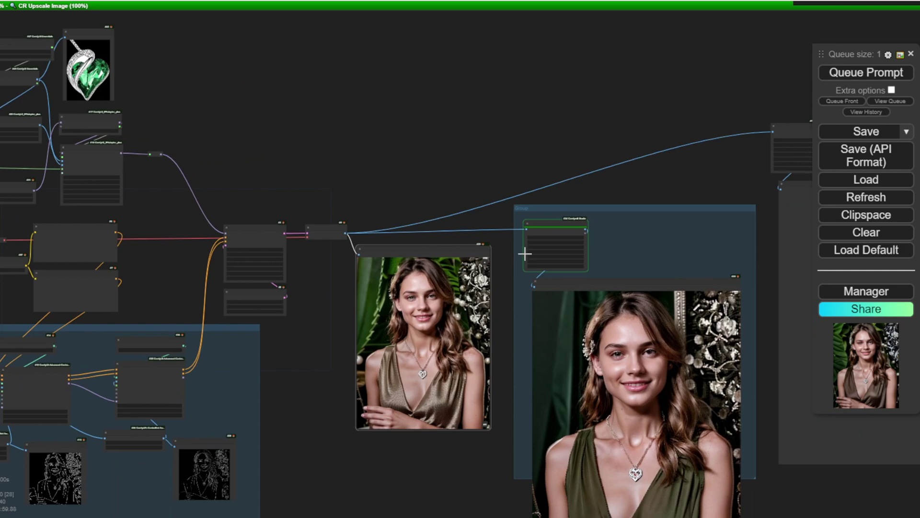
pyautogui.moveTo(449, 263); pyautogui.dragTo(516, 214)
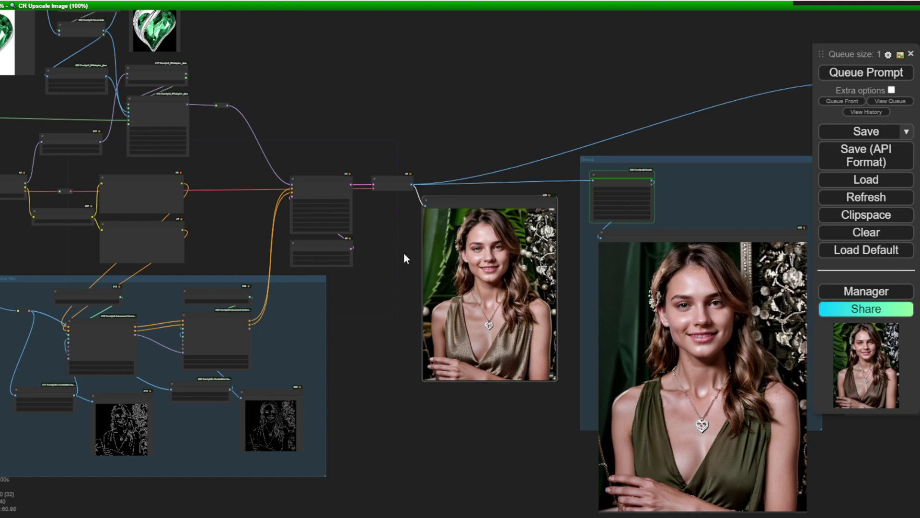
pyautogui.moveTo(462, 139); pyautogui.dragTo(376, 144)
pyautogui.scroll(5, 679, 336)
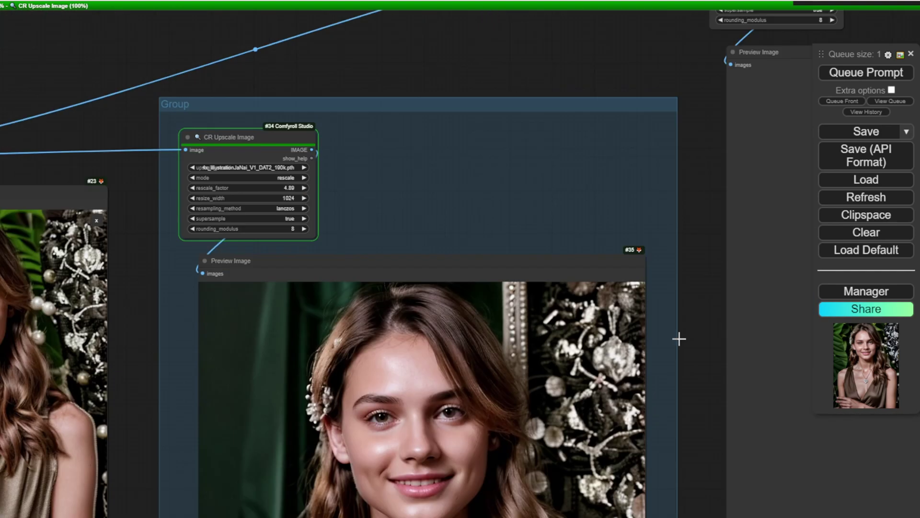
pyautogui.scroll(-5, 541, 279)
# Enlarge one upscaled preview image and save it with Save Image
pyautogui.click(544, 386)
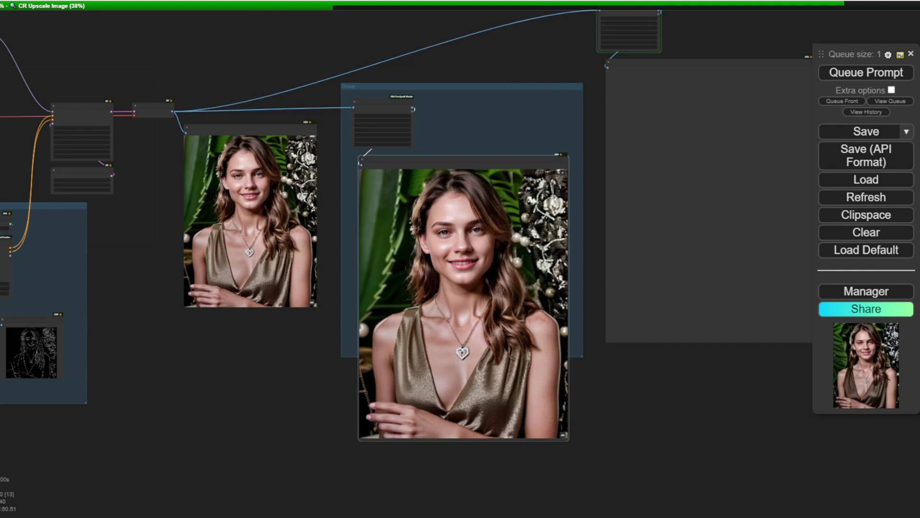
pyautogui.scroll(-3, 453, 306)
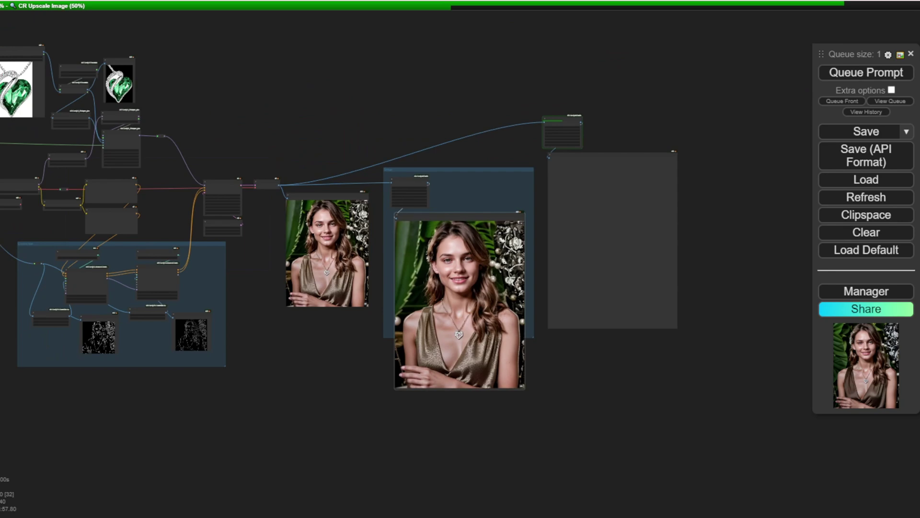
pyautogui.rightClick(458, 271)
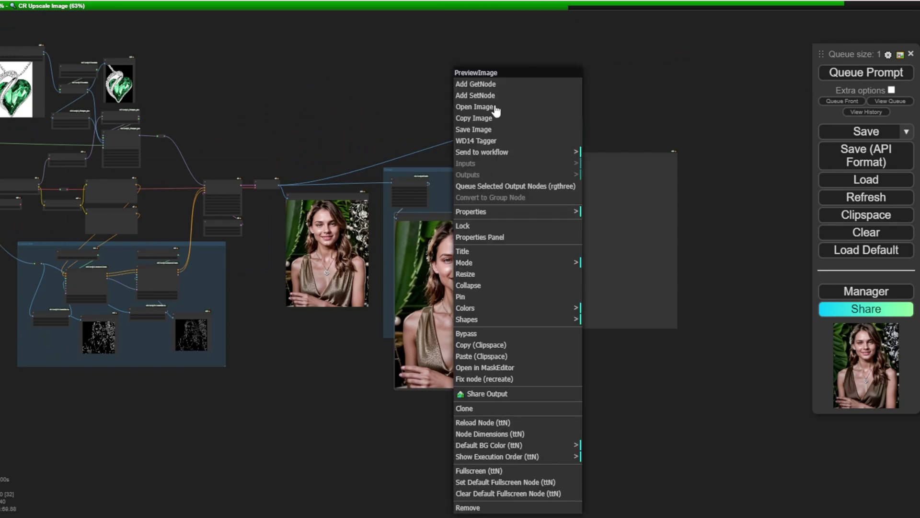
pyautogui.click(497, 131)
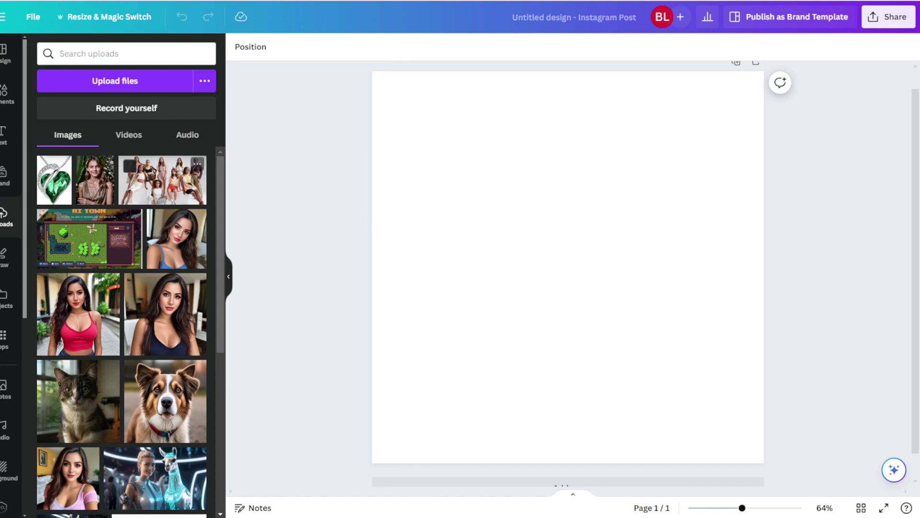
# Add the woman portrait and the green heart necklace image from Uploads
pyautogui.click(95, 180)
pyautogui.click(55, 180)
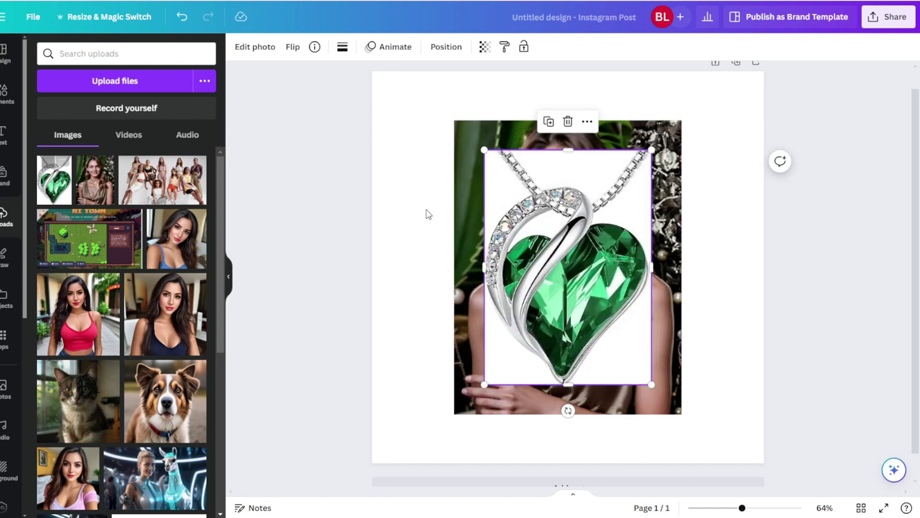
pyautogui.click(226, 278)
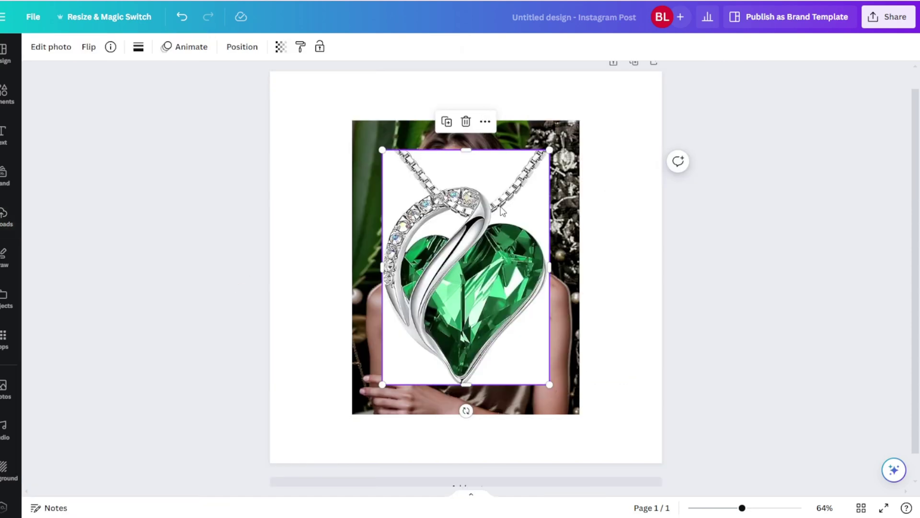
# Make the portrait fill the page and shrink the necklace image small
pyautogui.moveTo(491, 226); pyautogui.dragTo(604, 288)
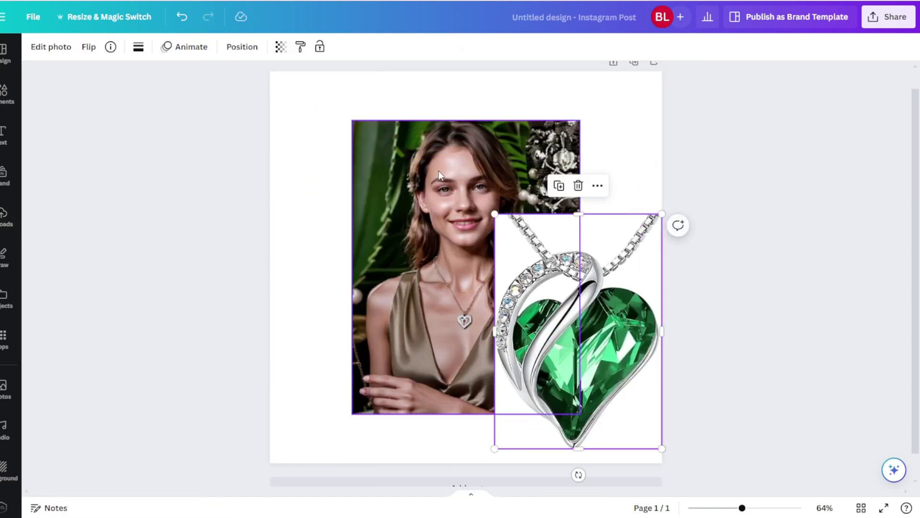
pyautogui.moveTo(439, 171); pyautogui.dragTo(377, 143)
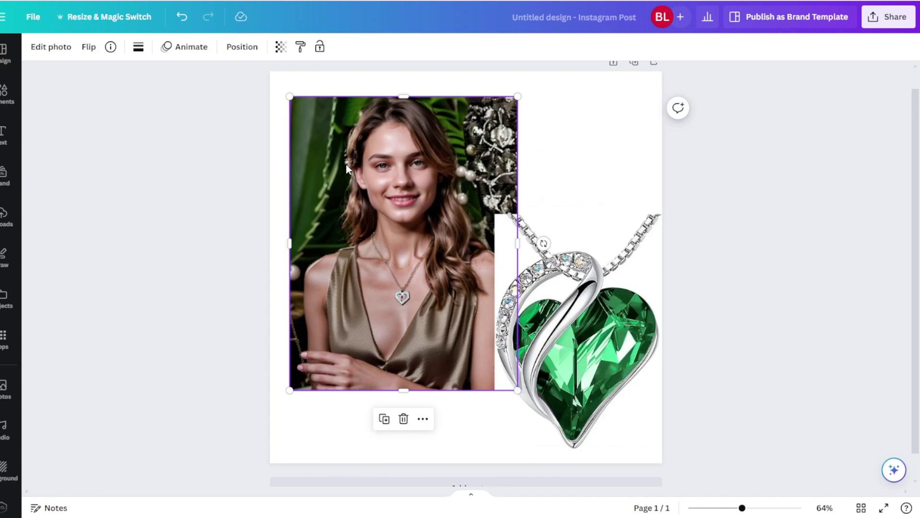
pyautogui.scroll(1, 346, 165)
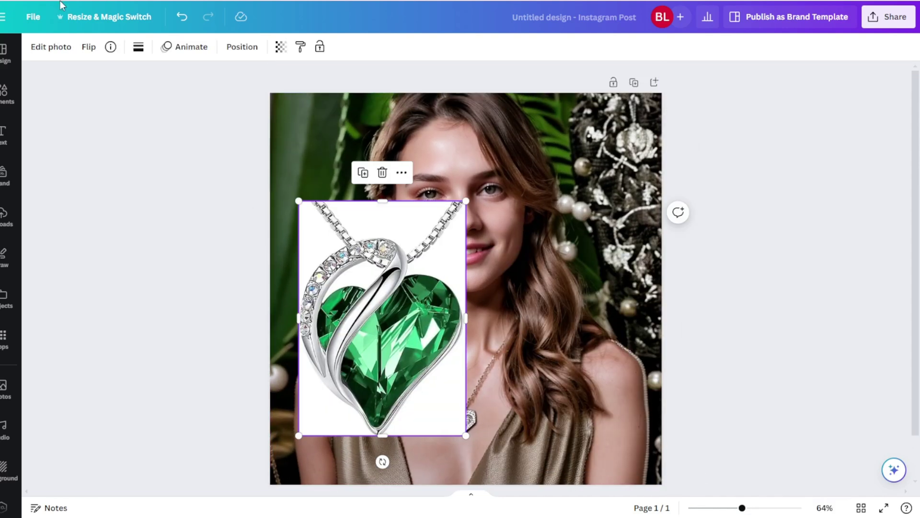
pyautogui.moveTo(298, 200); pyautogui.dragTo(462, 415)
# Place the necklace on her chest and remove its white background with BG Remover
pyautogui.click(506, 415)
pyautogui.click(464, 417)
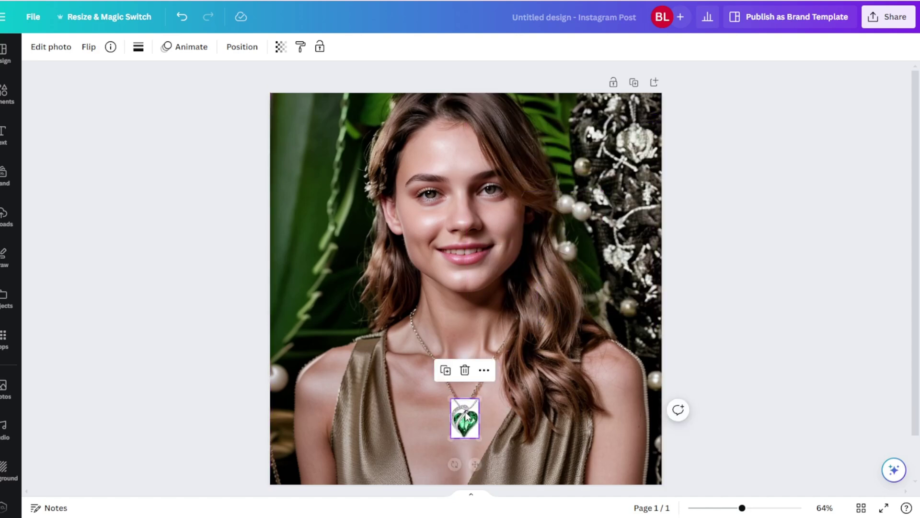
pyautogui.click(46, 50)
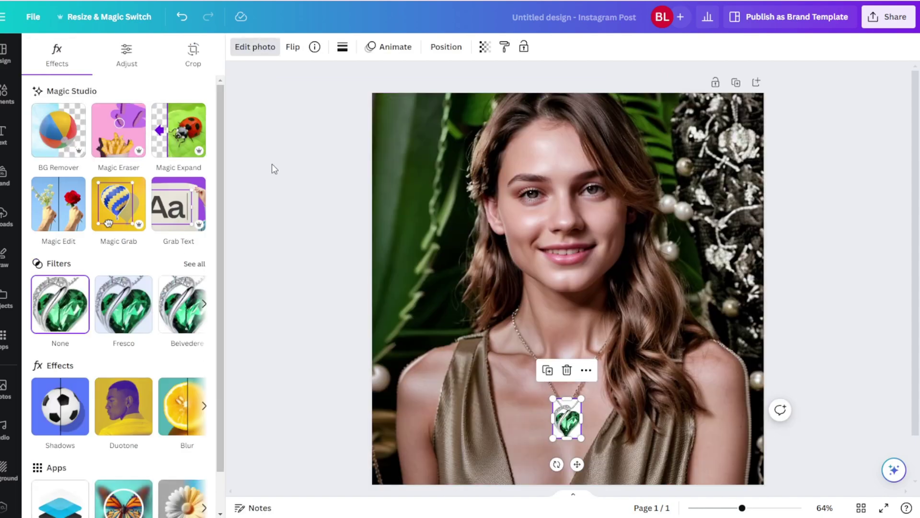
pyautogui.click(58, 129)
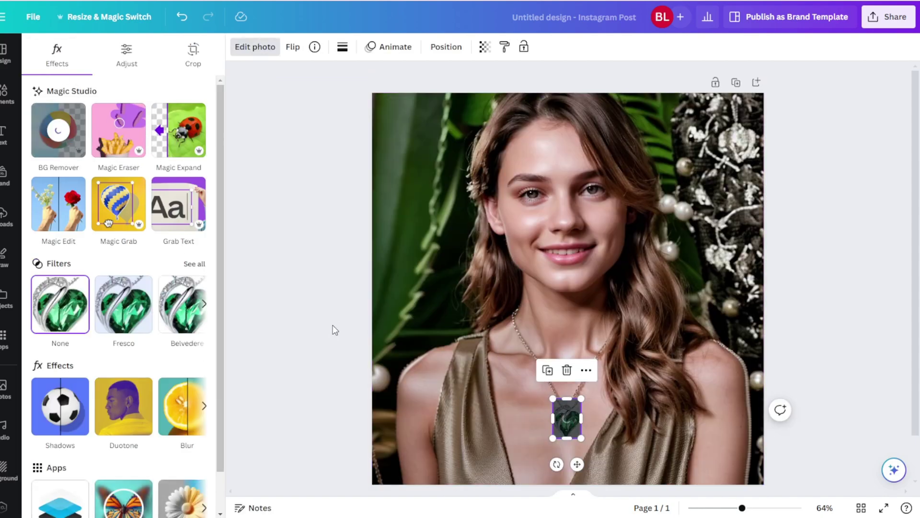
pyautogui.click(321, 334)
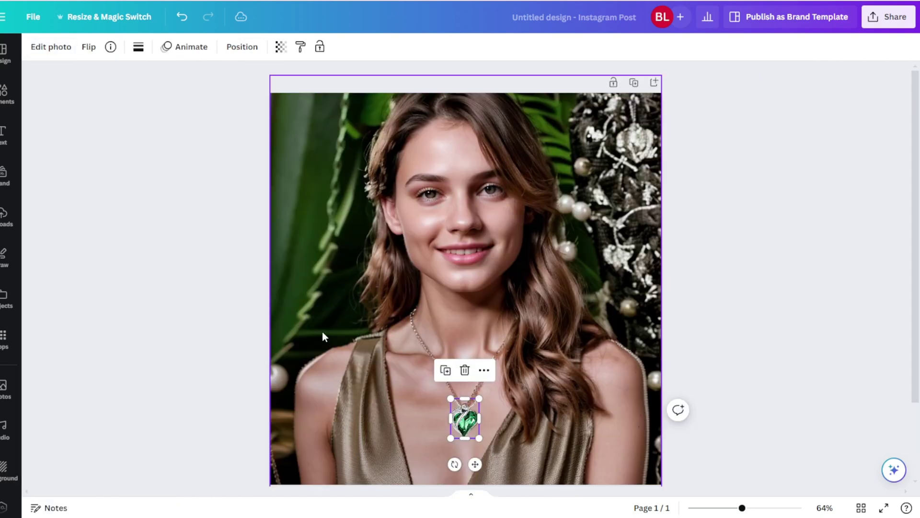
pyautogui.click(666, 419)
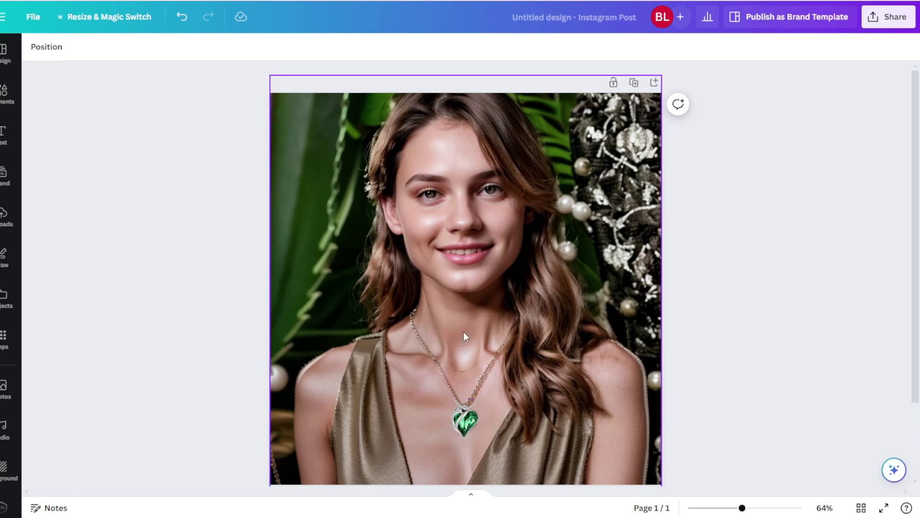
# Reselect the pendant and open its background removal touch-up brushes
pyautogui.click(472, 426)
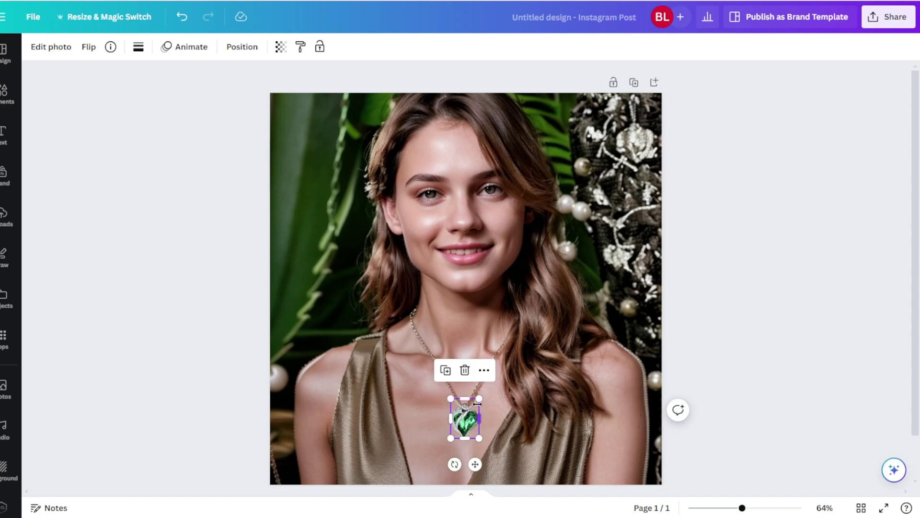
pyautogui.click(50, 46)
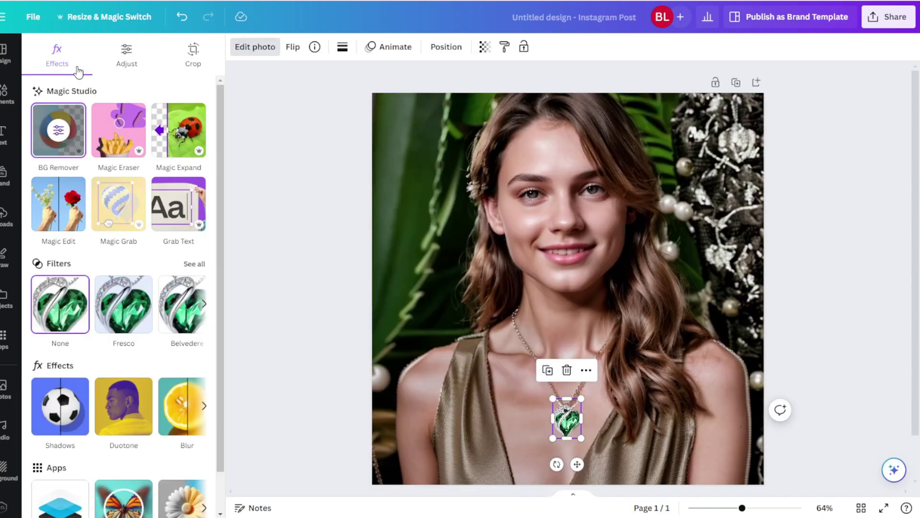
pyautogui.click(61, 136)
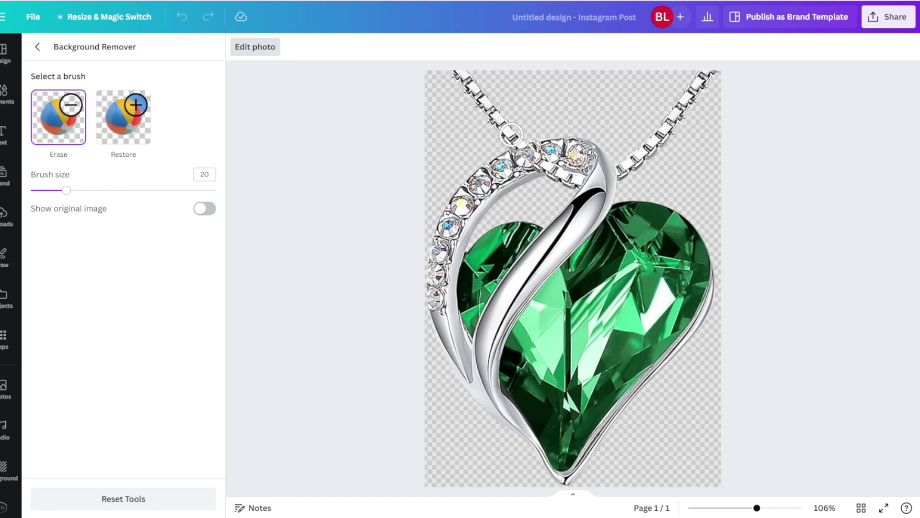
# With brush size 22, erase both pendant chains and return to the design
pyautogui.moveTo(67, 190); pyautogui.dragTo(70, 190)
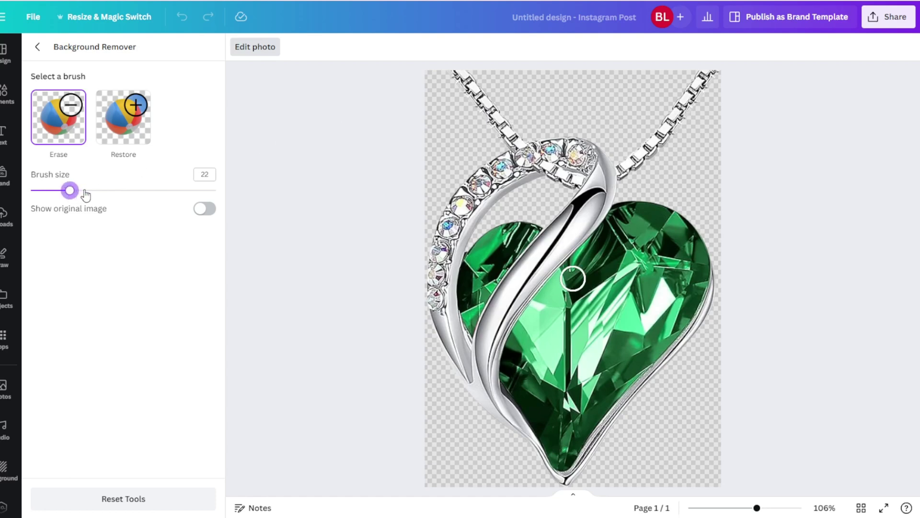
pyautogui.moveTo(470, 73)
pyautogui.mouseDown()
pyautogui.moveTo(461, 77)
pyautogui.moveTo(514, 135)
pyautogui.mouseUp()
pyautogui.moveTo(618, 176); pyautogui.dragTo(713, 72)
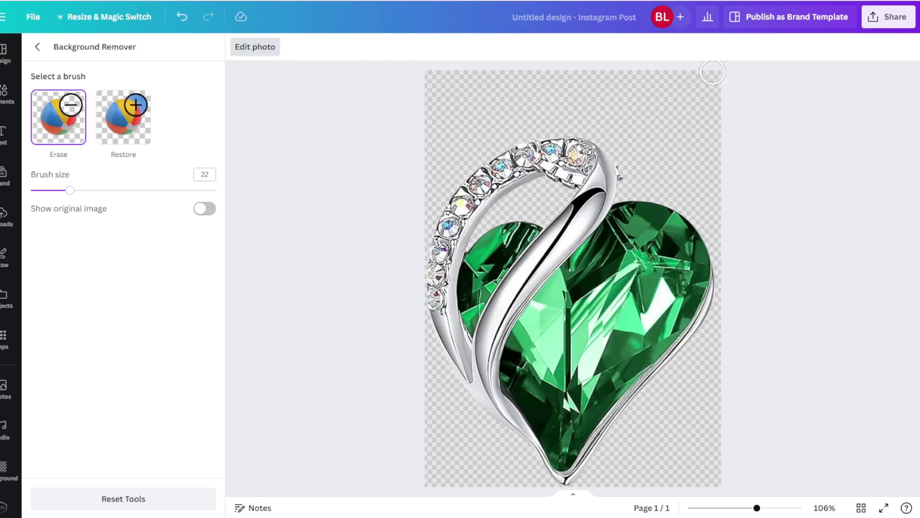
pyautogui.click(38, 47)
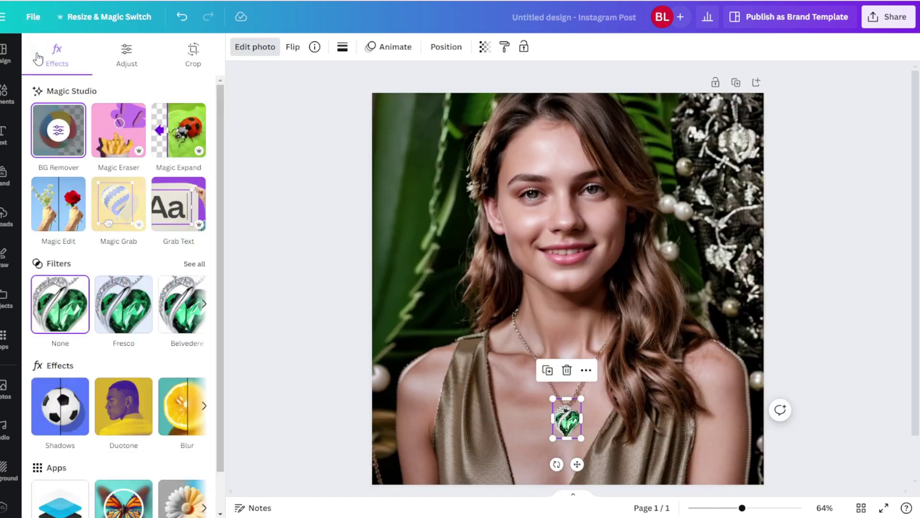
# Select the portrait, close photo editing, then select and deselect the heart pendant
pyautogui.click(686, 377)
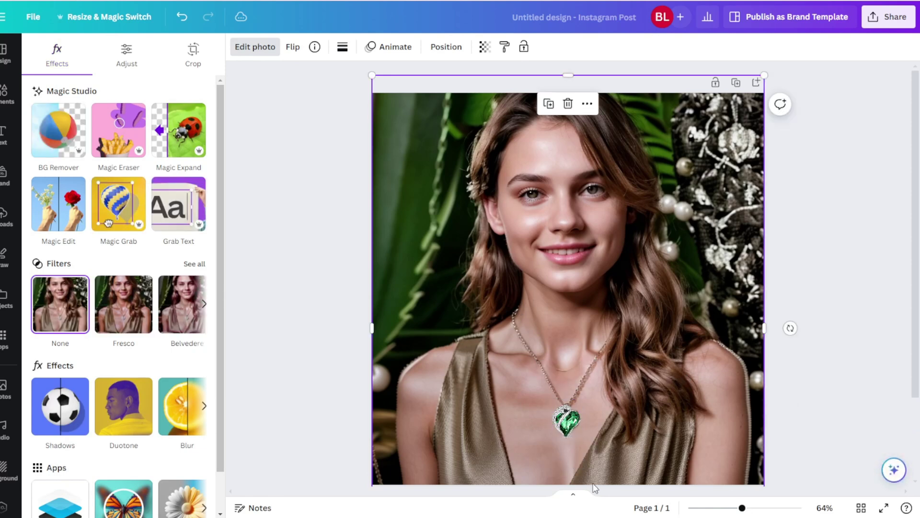
pyautogui.scroll(-2, 324, 346)
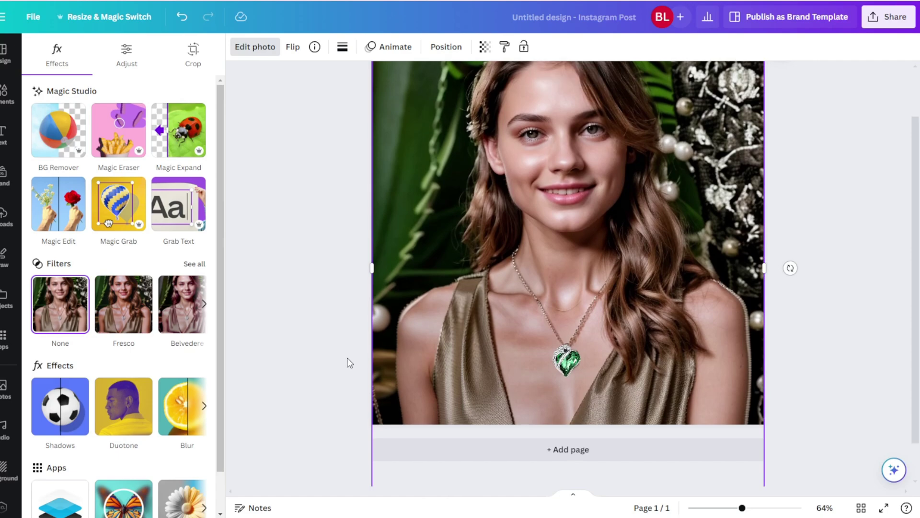
pyautogui.scroll(2, 344, 363)
pyautogui.press('Escape')
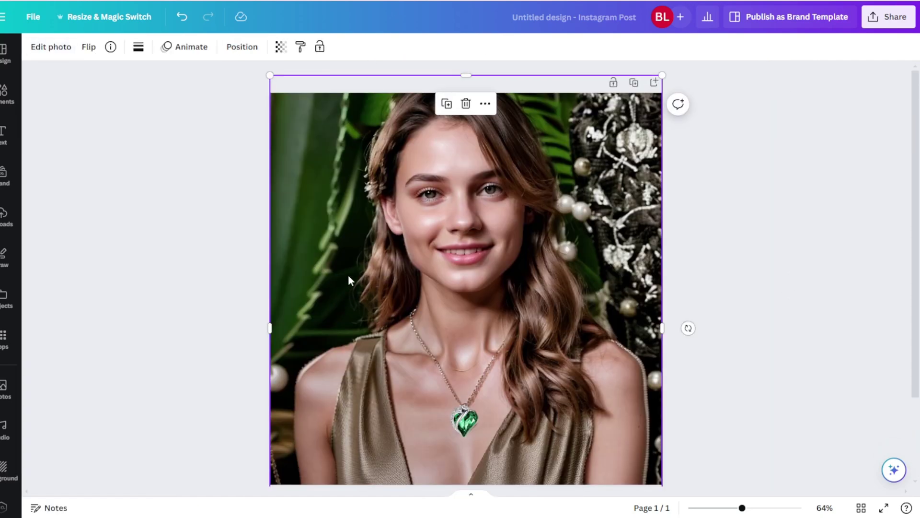
pyautogui.moveTo(216, 284); pyautogui.dragTo(565, 458)
pyautogui.press('Escape')
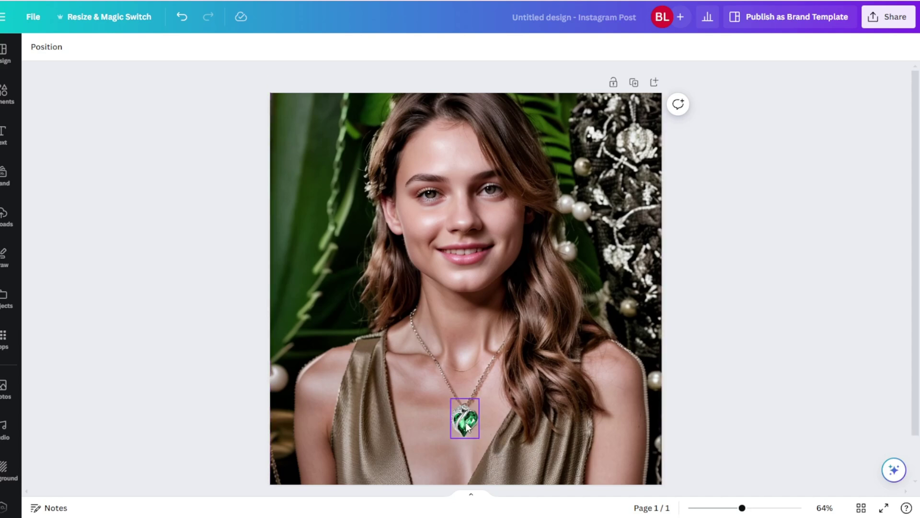
# Set the heart pendant back on the necklace, check its placement, and open Share
pyautogui.moveTo(464, 420); pyautogui.dragTo(538, 415)
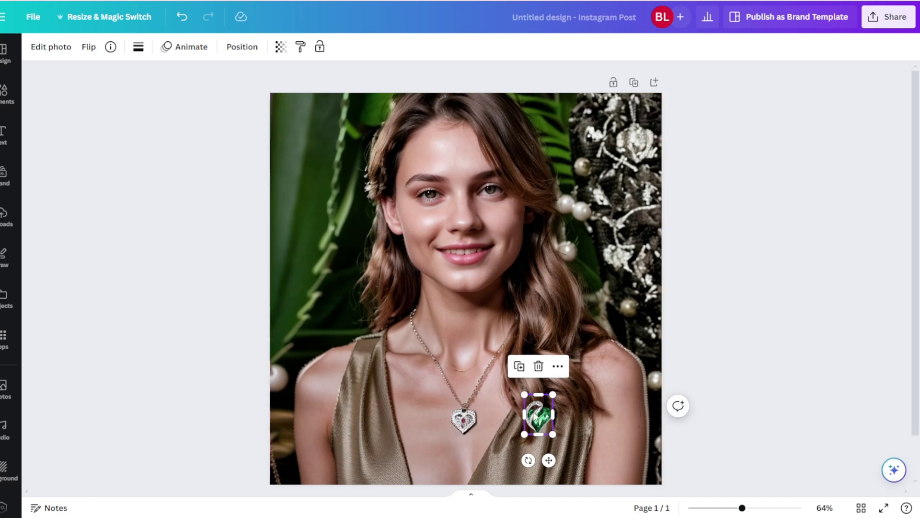
pyautogui.moveTo(541, 420); pyautogui.dragTo(466, 418)
pyautogui.click(552, 377)
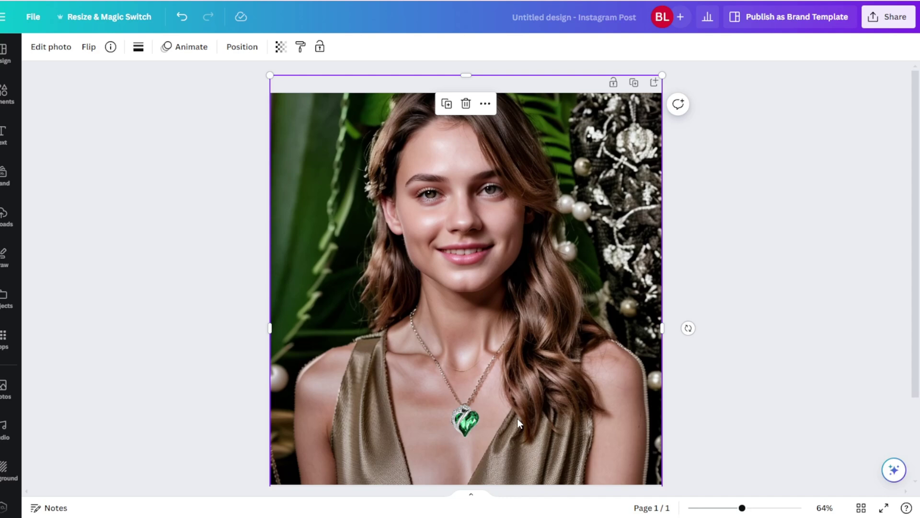
pyautogui.click(479, 417)
pyautogui.click(498, 406)
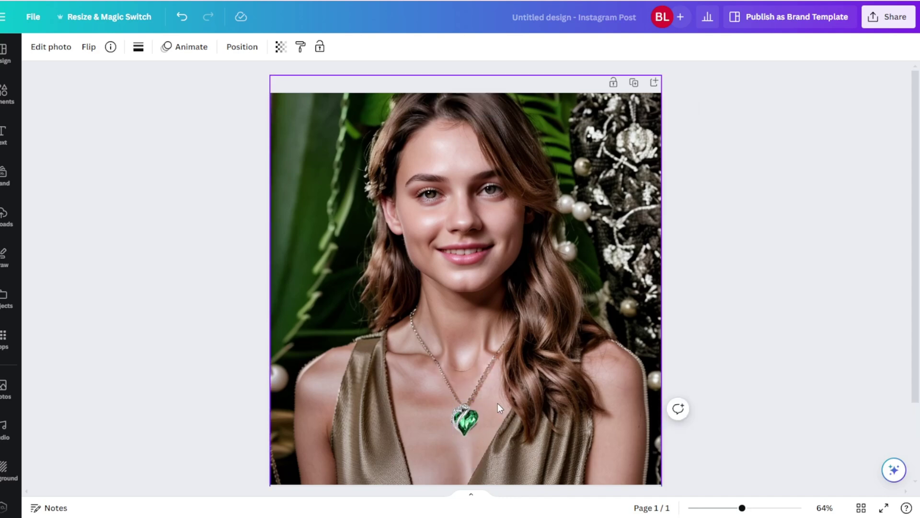
pyautogui.click(465, 417)
pyautogui.click(579, 377)
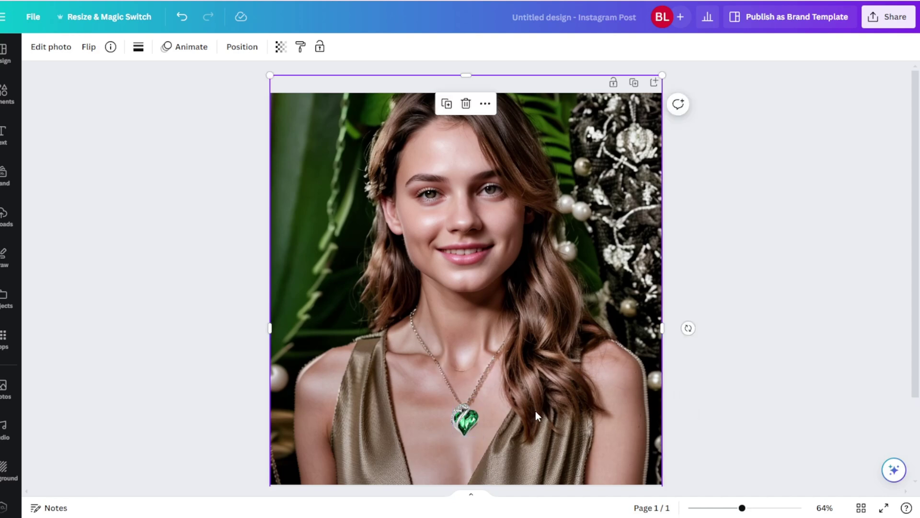
pyautogui.click(476, 420)
pyautogui.click(888, 16)
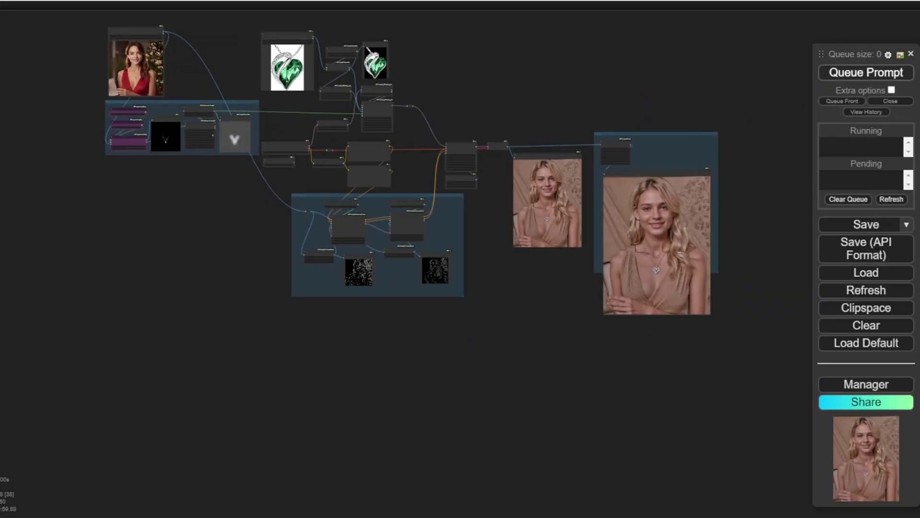
# Queue the workflow to generate and upscale the image
pyautogui.click(869, 72)
pyautogui.scroll(4, 533, 139)
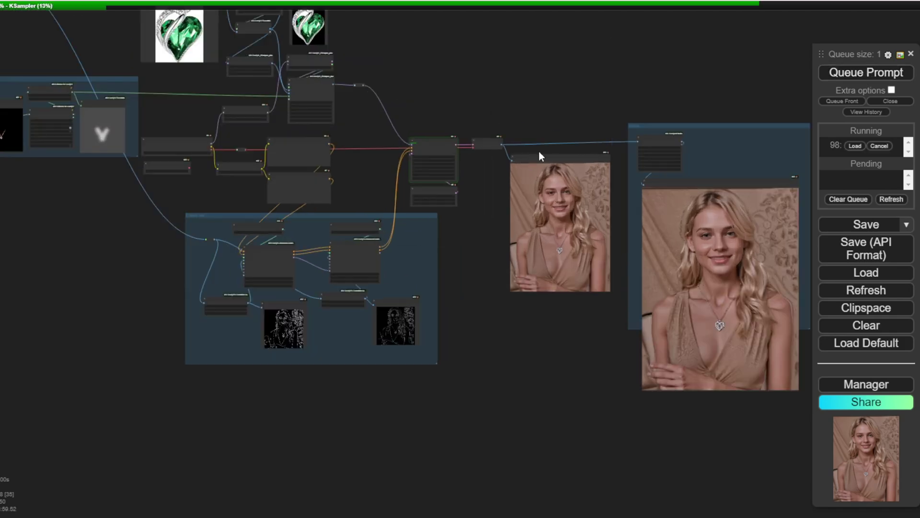
pyautogui.scroll(-2, 262, 118)
pyautogui.scroll(5, 440, 128)
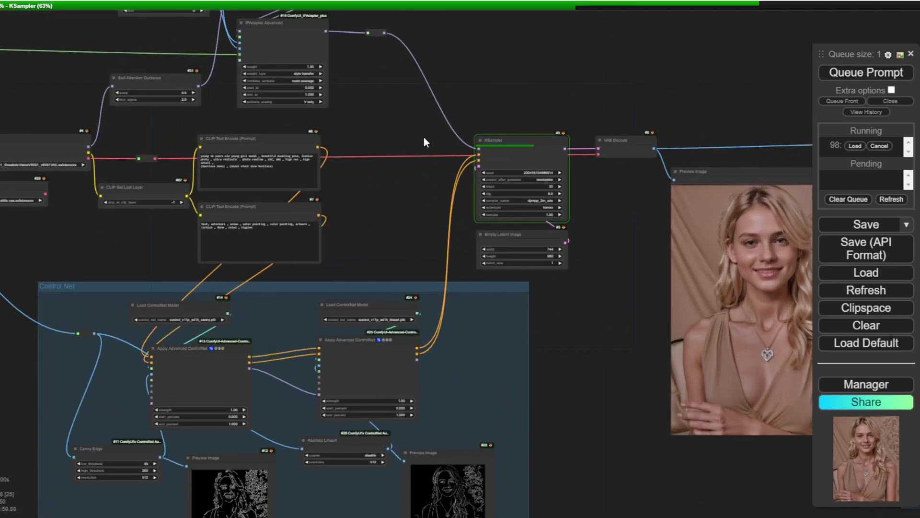
pyautogui.scroll(-3, 621, 189)
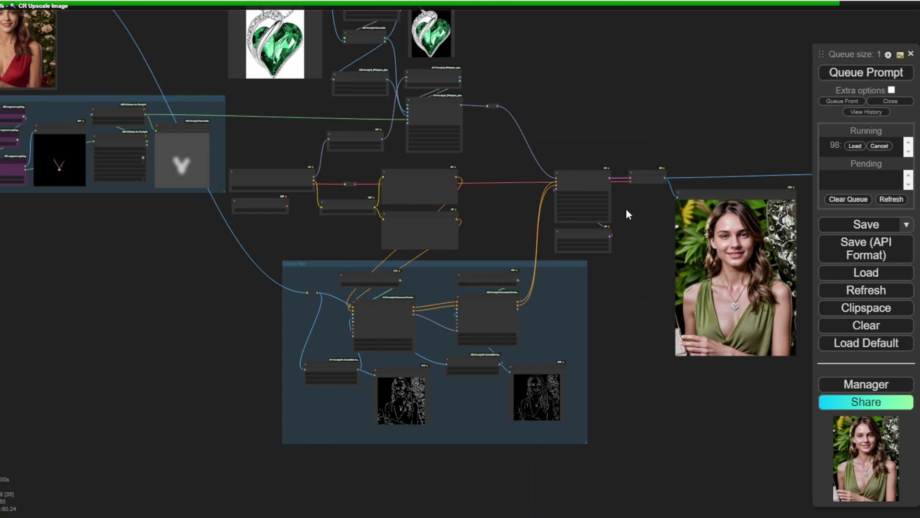
# Follow KSampler and CR Upscale Image progress, then fit the whole workflow in view
pyautogui.moveTo(552, 90); pyautogui.dragTo(481, 91)
pyautogui.scroll(-2, 484, 103)
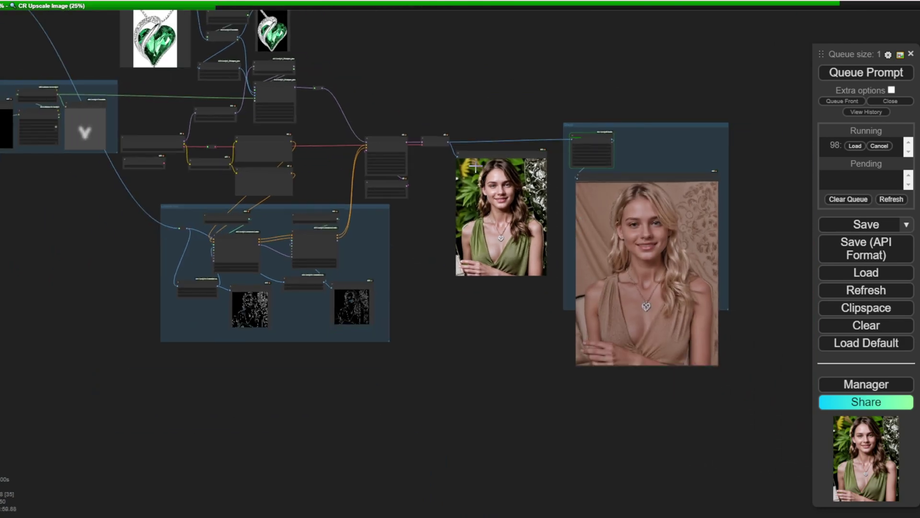
pyautogui.scroll(3, 531, 262)
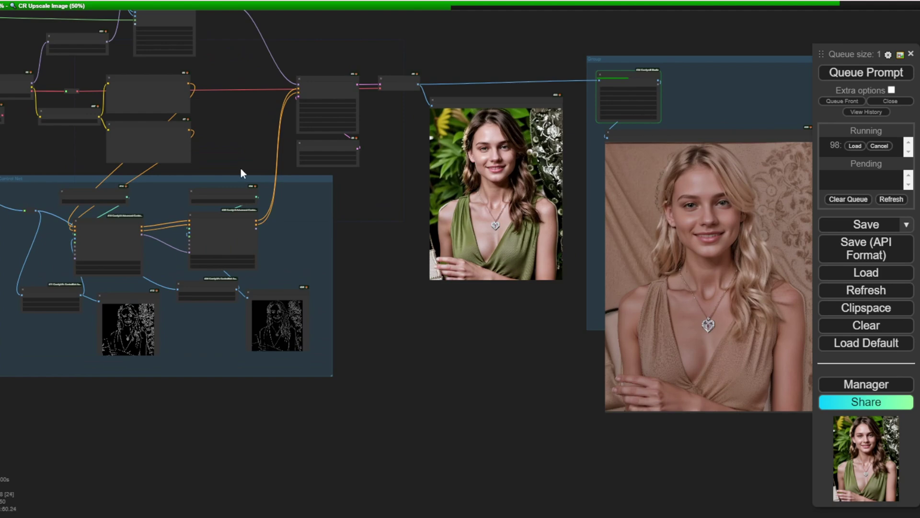
pyautogui.moveTo(556, 366); pyautogui.dragTo(457, 366)
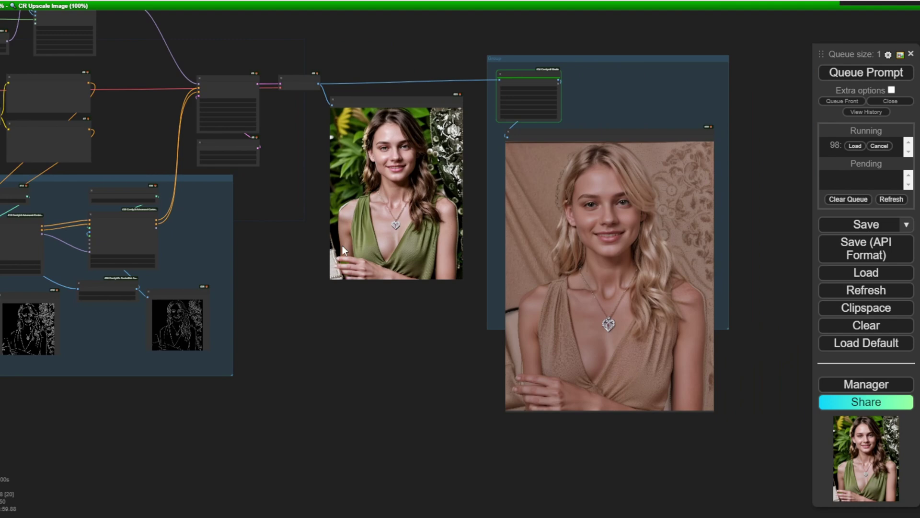
pyautogui.scroll(-4, 341, 335)
pyautogui.moveTo(358, 346); pyautogui.dragTo(478, 318)
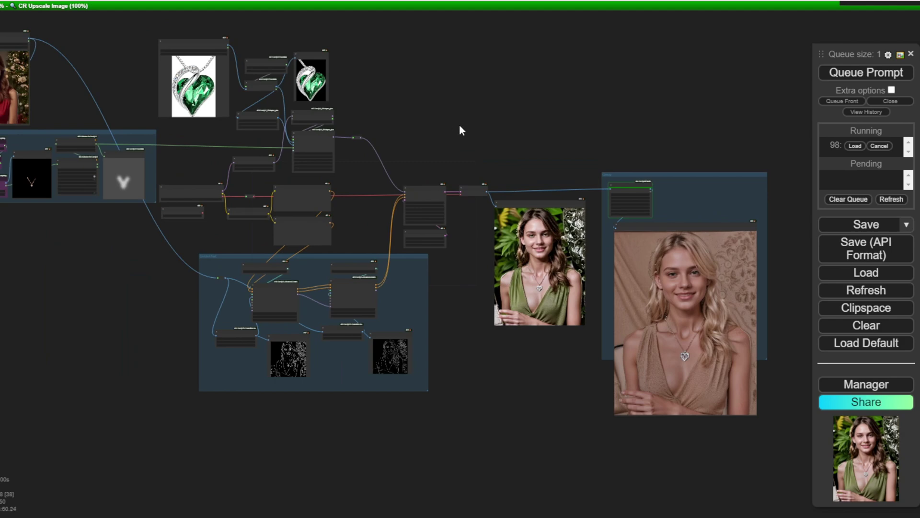
pyautogui.moveTo(360, 141); pyautogui.dragTo(469, 146)
pyautogui.scroll(-1, 528, 121)
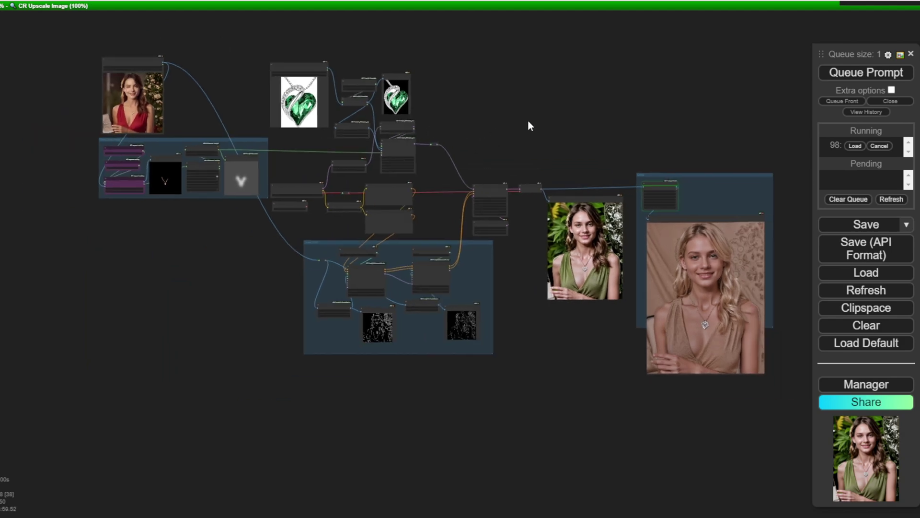
pyautogui.moveTo(528, 121); pyautogui.dragTo(488, 154)
# Save the workflow as workflow.json and clear the canvas
pyautogui.hotkey('ctrl', 's')
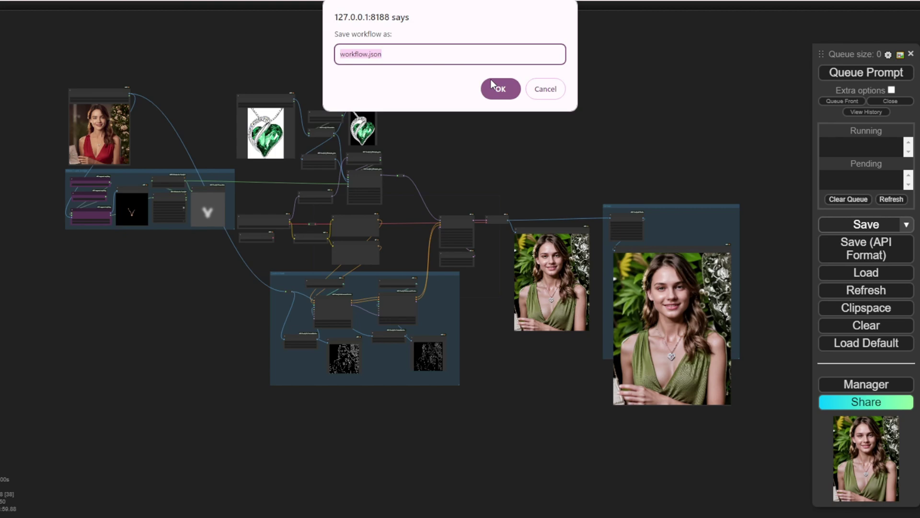
pyautogui.click(492, 80)
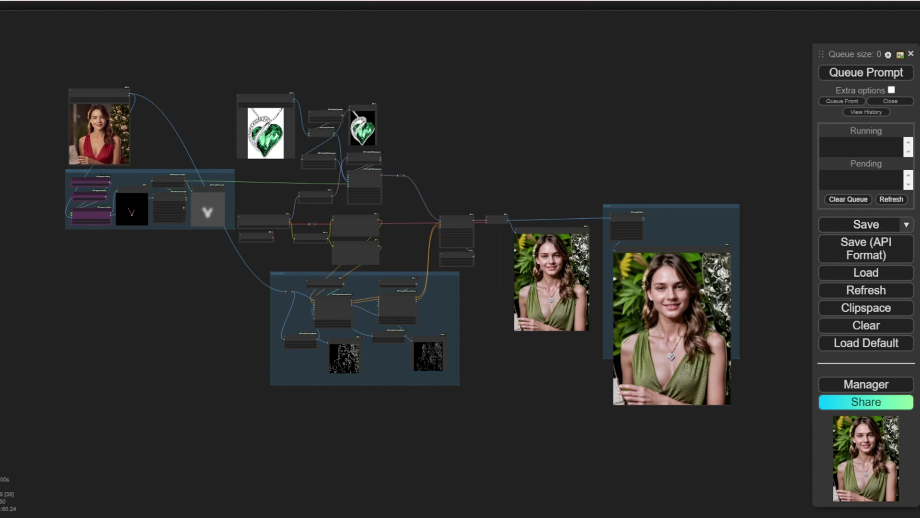
pyautogui.click(843, 324)
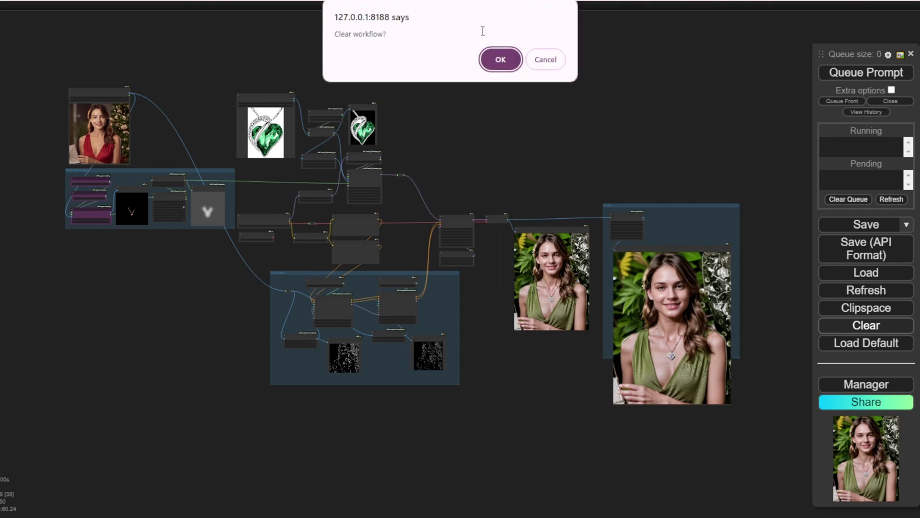
pyautogui.click(499, 58)
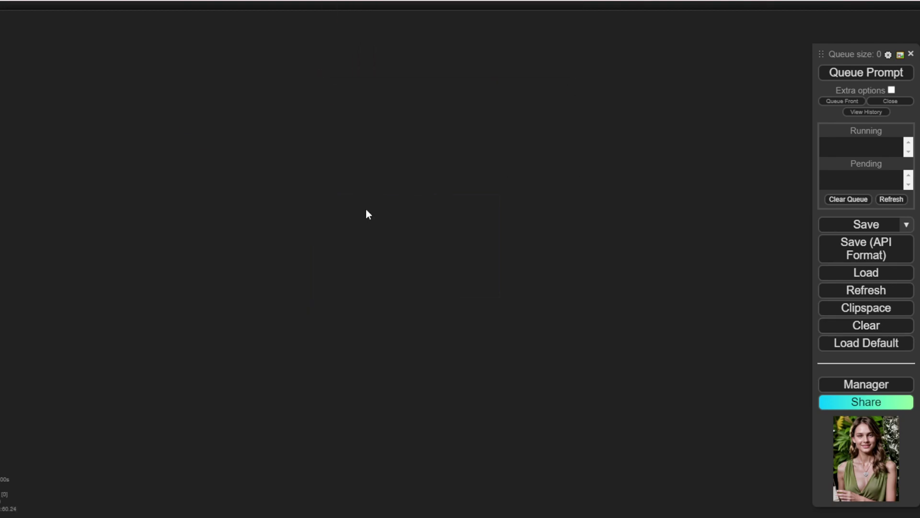
# Load the default workflow and add a Load Image node
pyautogui.hotkey('ctrl', 'a')
pyautogui.hotkey('ctrl', 'd')
pyautogui.press('Return')
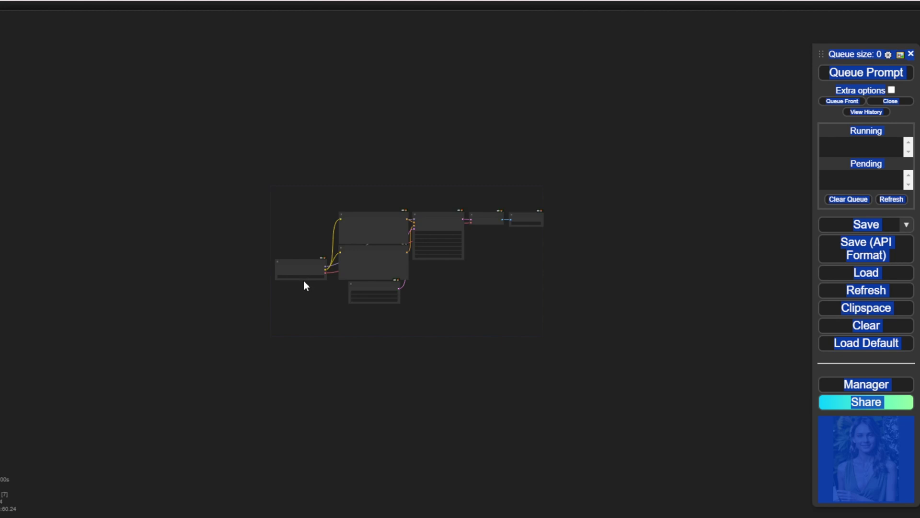
pyautogui.scroll(4, 285, 222)
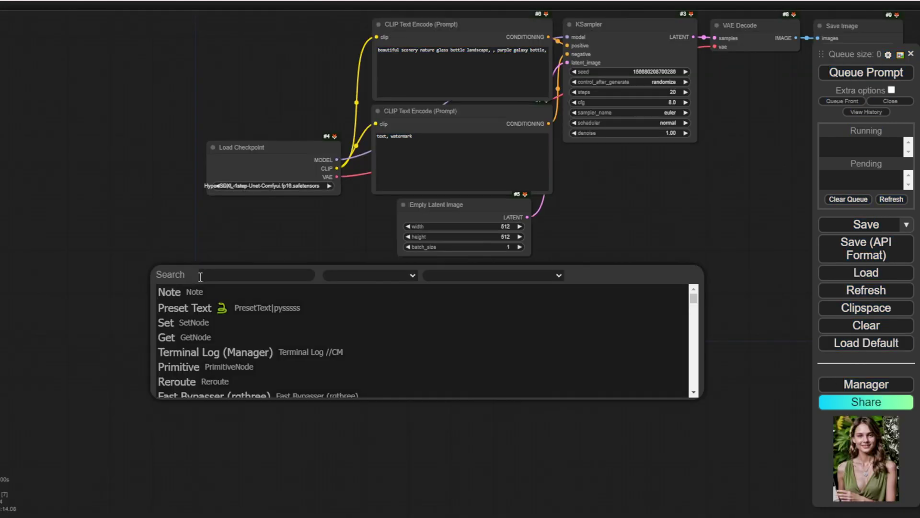
pyautogui.write('load')
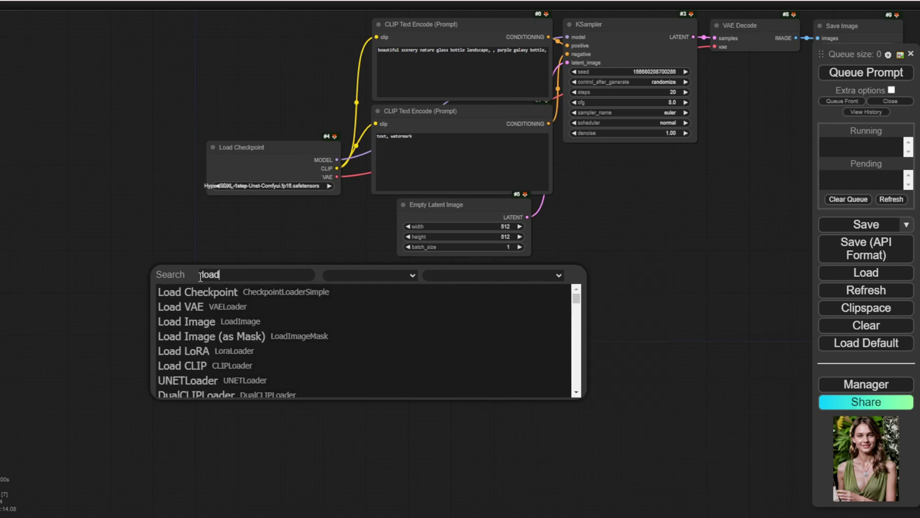
pyautogui.write(' image')
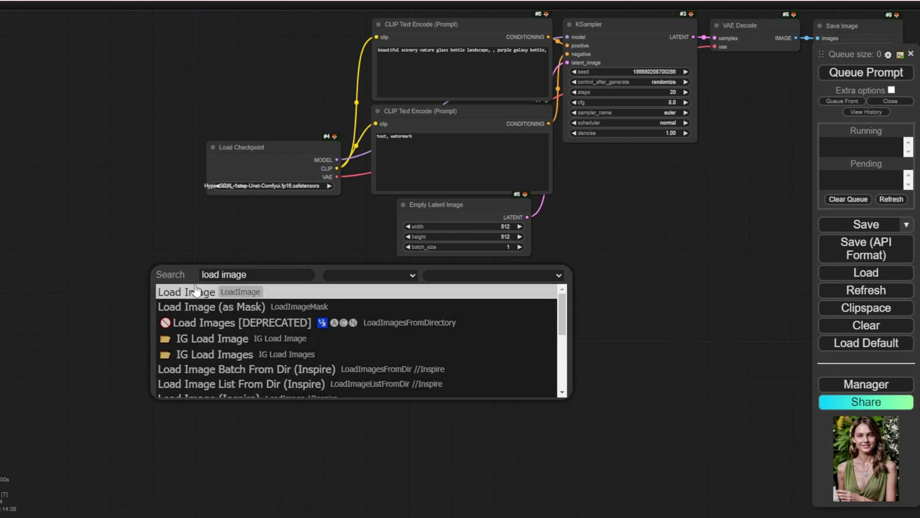
pyautogui.click(196, 290)
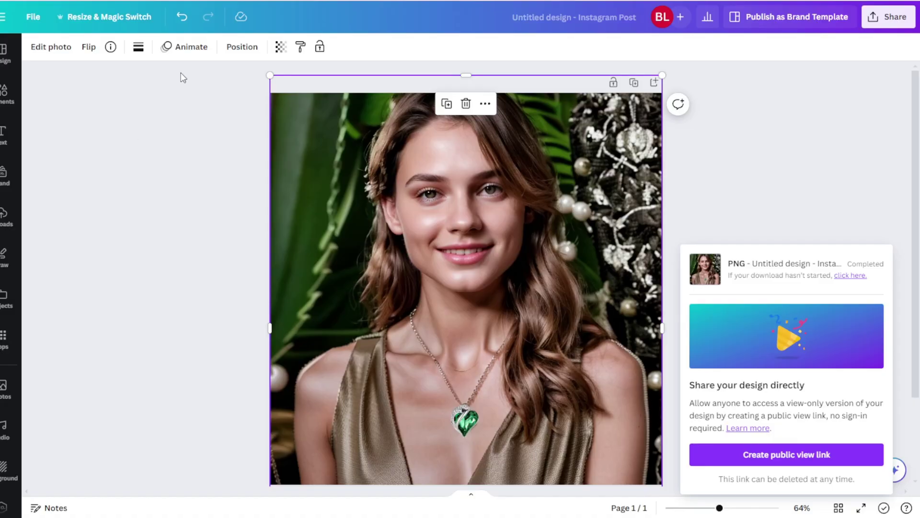
# Close the download panel, then open and dismiss the Share menu
pyautogui.click(760, 142)
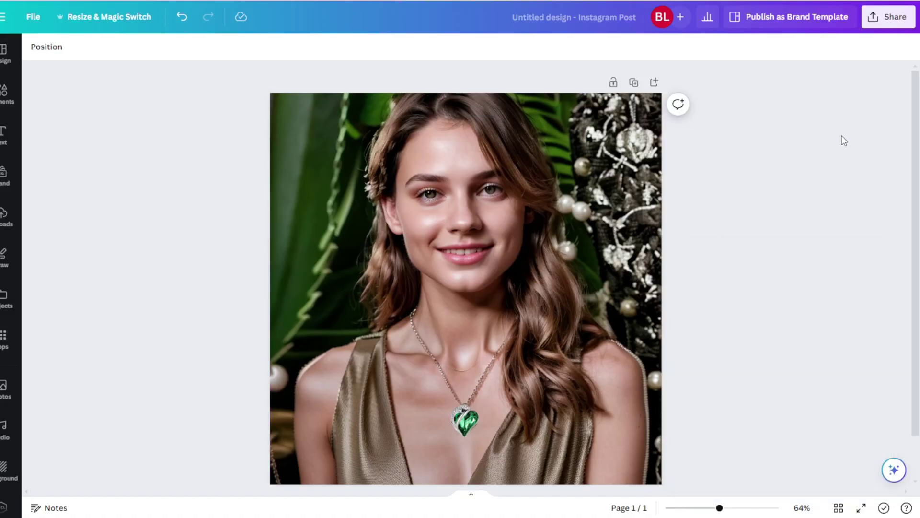
pyautogui.click(892, 22)
pyautogui.press('Escape')
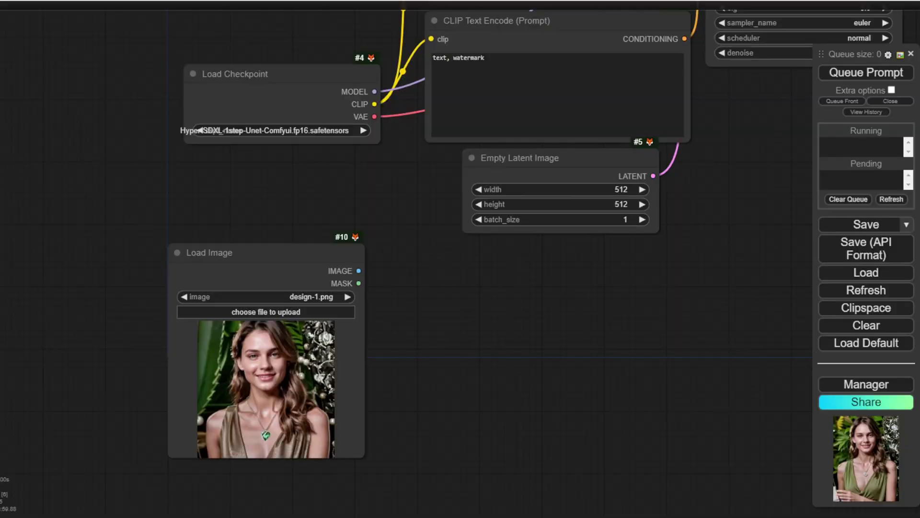
# Position the Load Image node and select design-1.png in the necklace-demo folder window
pyautogui.moveTo(445, 394); pyautogui.dragTo(383, 283)
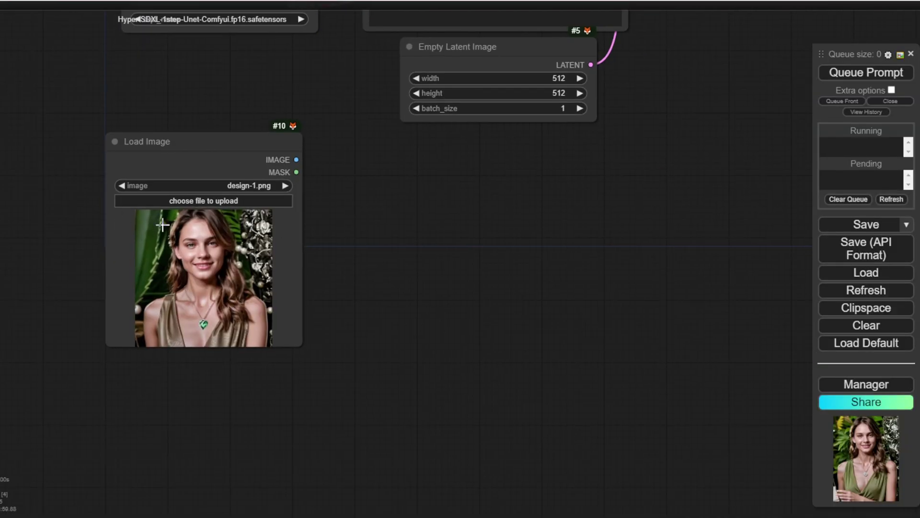
pyautogui.moveTo(215, 150); pyautogui.dragTo(241, 162)
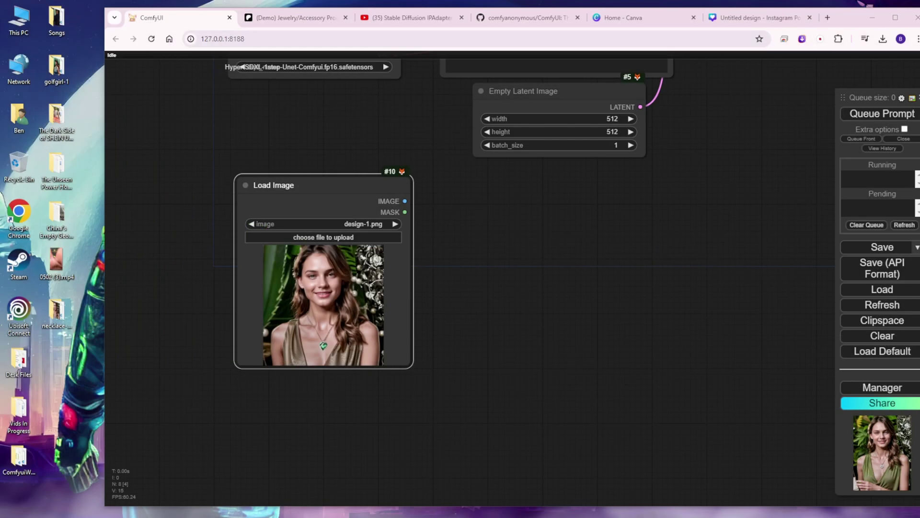
pyautogui.hotkey('alt', 'Tab')
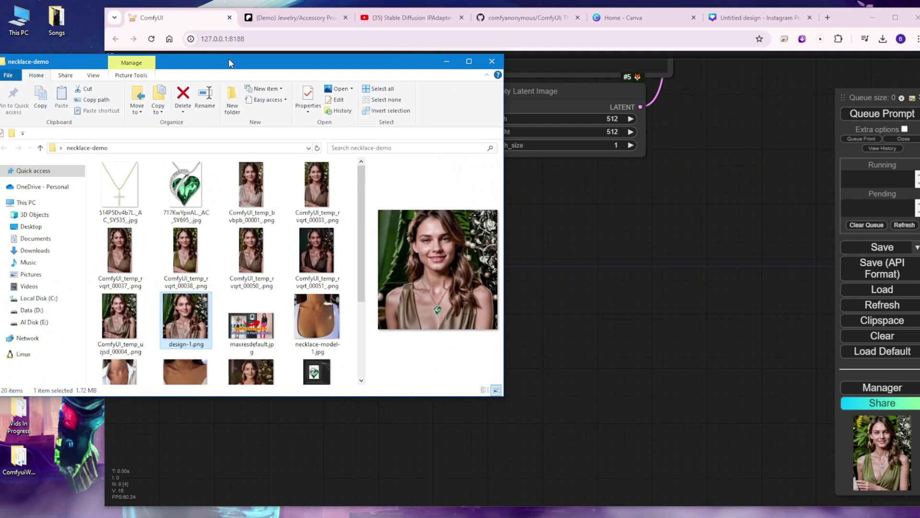
pyautogui.moveTo(229, 58); pyautogui.dragTo(248, 119)
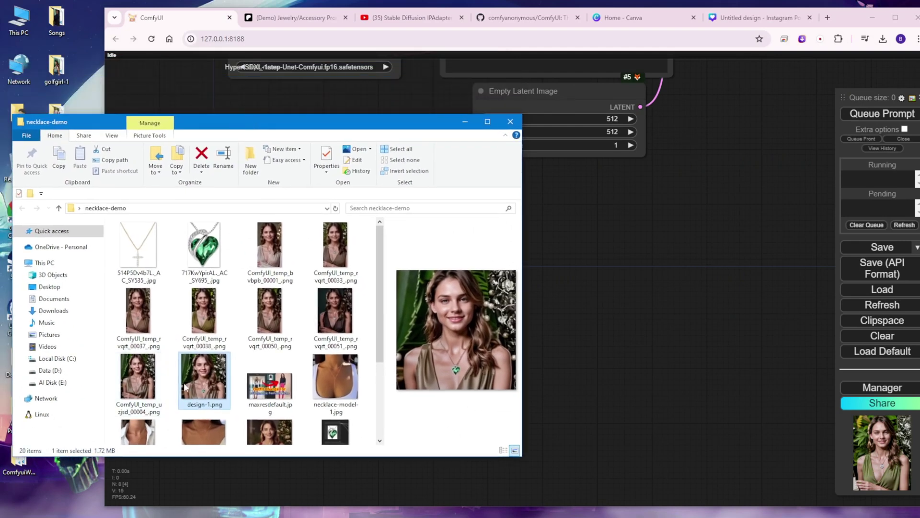
pyautogui.click(47, 370)
pyautogui.hotkey('alt', 'Left')
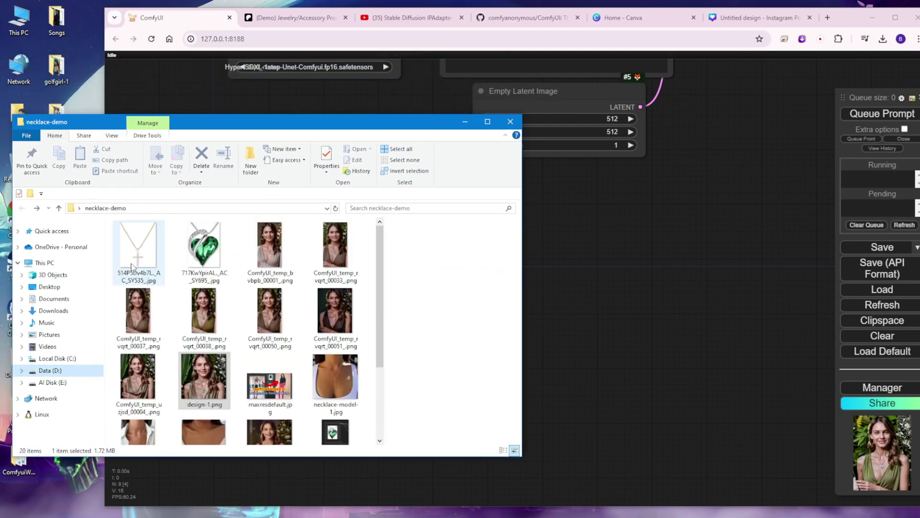
pyautogui.click(212, 379)
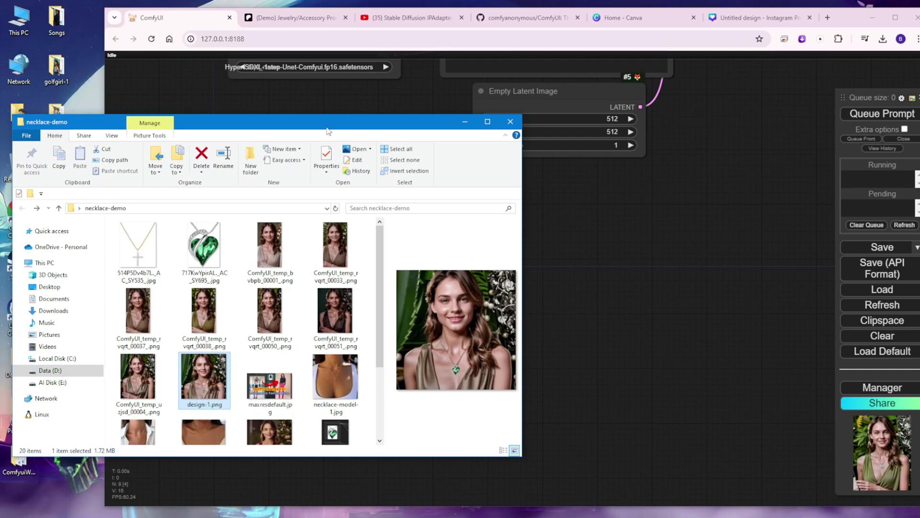
pyautogui.moveTo(322, 127); pyautogui.dragTo(321, 149)
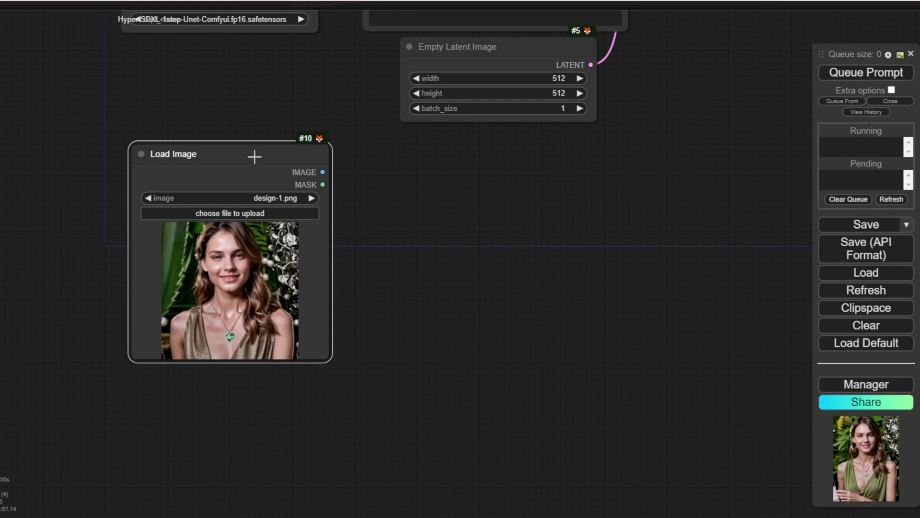
# Arrange the Load Image, Empty Latent, VAE Encode and KSampler nodes into a visible img2img graph
pyautogui.moveTo(253, 156); pyautogui.dragTo(211, 163)
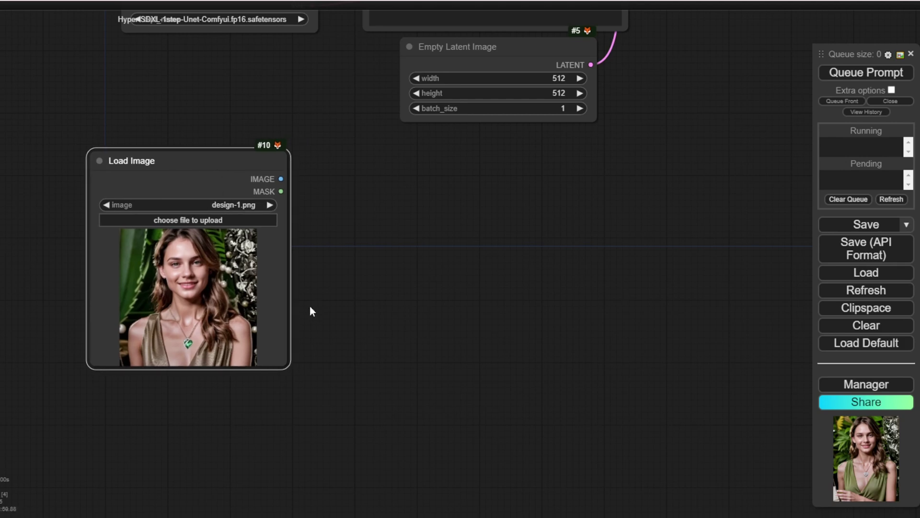
pyautogui.moveTo(208, 159); pyautogui.dragTo(232, 148)
pyautogui.moveTo(376, 219); pyautogui.dragTo(325, 348)
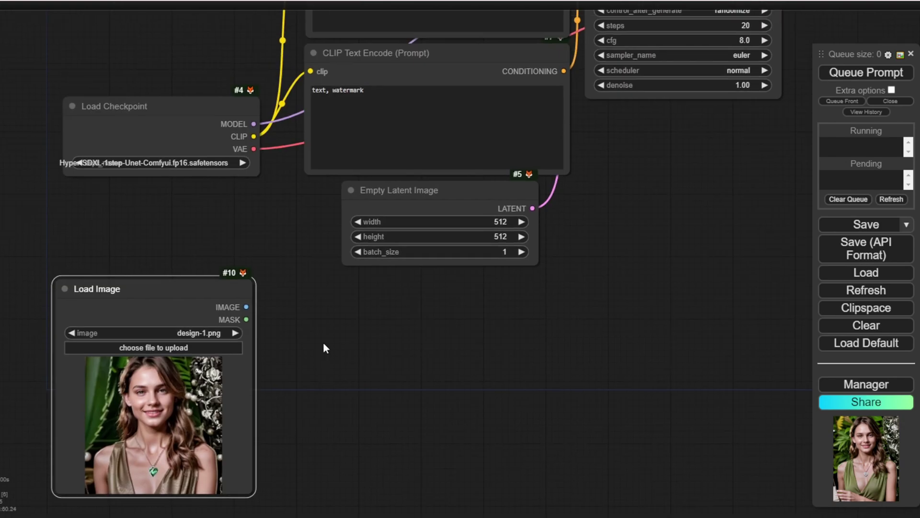
pyautogui.moveTo(463, 202); pyautogui.dragTo(481, 323)
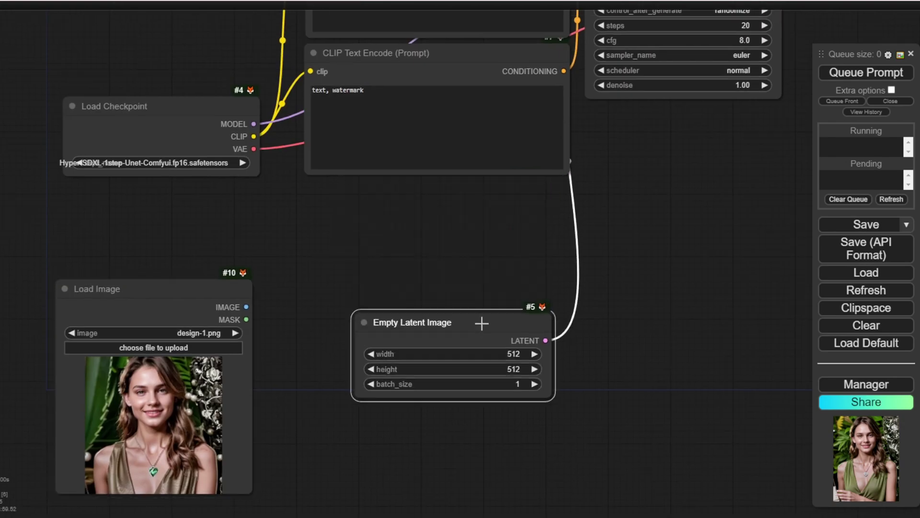
pyautogui.moveTo(741, 241); pyautogui.dragTo(456, 333)
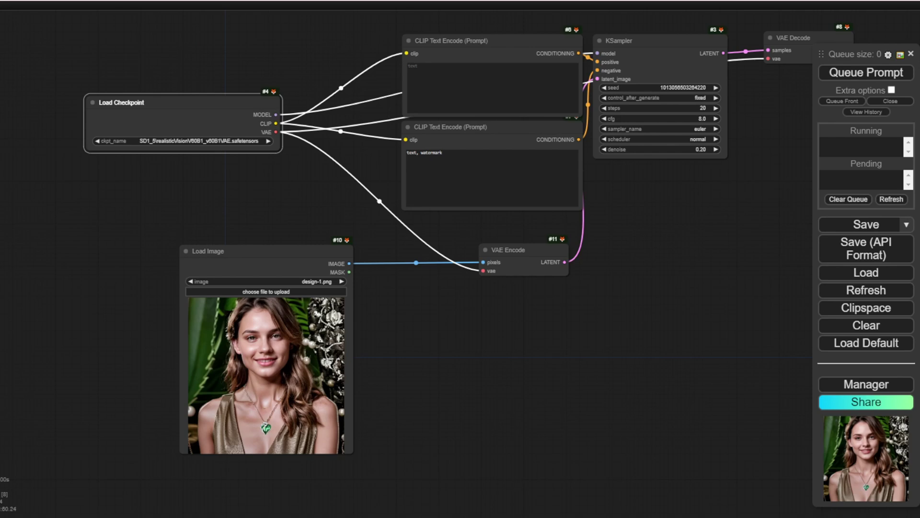
pyautogui.moveTo(531, 301); pyautogui.dragTo(350, 345)
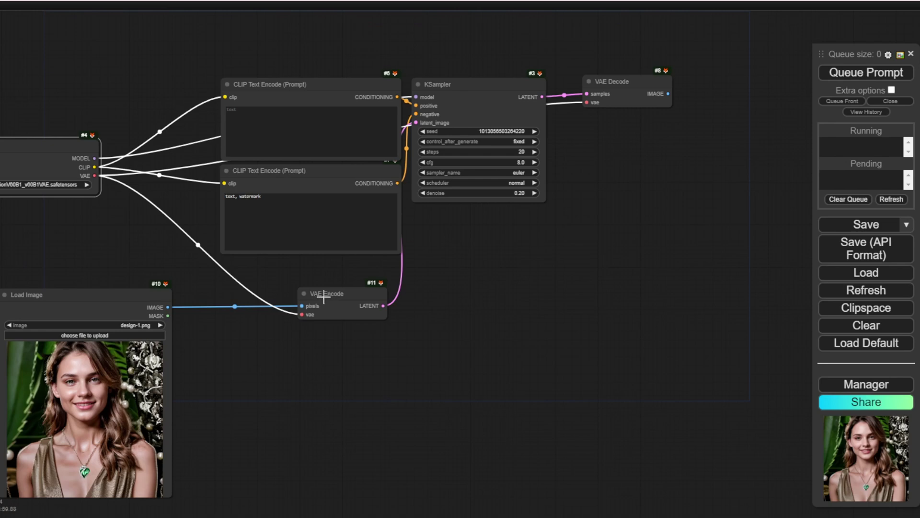
pyautogui.moveTo(343, 294)
pyautogui.mouseDown()
pyautogui.moveTo(372, 294)
pyautogui.moveTo(328, 295)
pyautogui.mouseUp()
pyautogui.scroll(4, 150, 198)
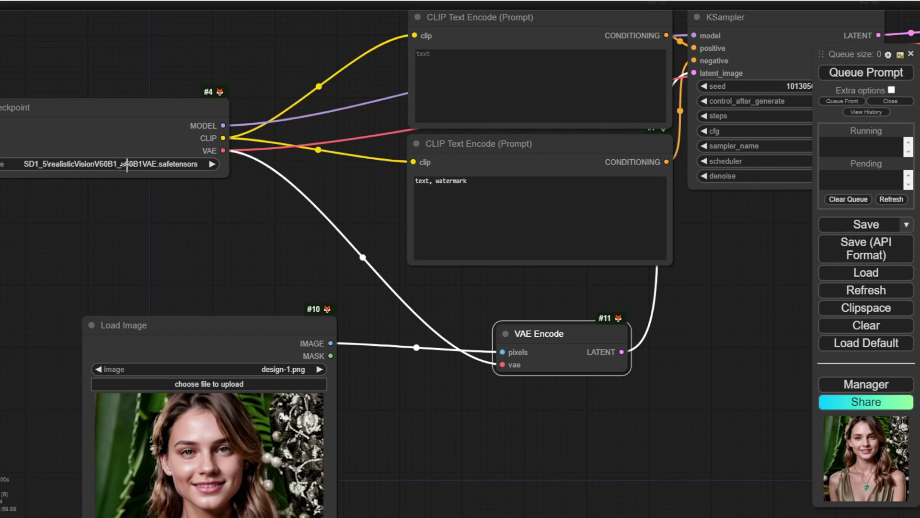
pyautogui.moveTo(269, 222); pyautogui.dragTo(55, 136)
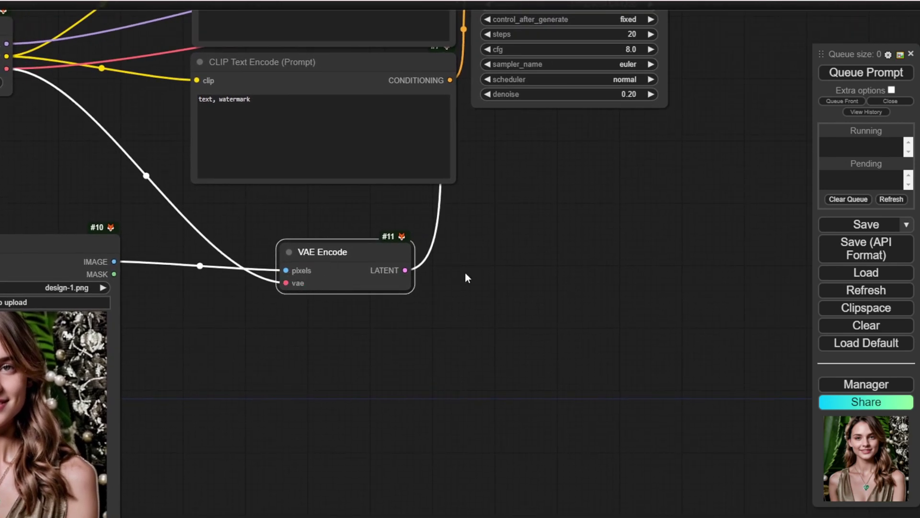
pyautogui.moveTo(414, 270); pyautogui.dragTo(332, 390)
pyautogui.moveTo(441, 347); pyautogui.dragTo(401, 424)
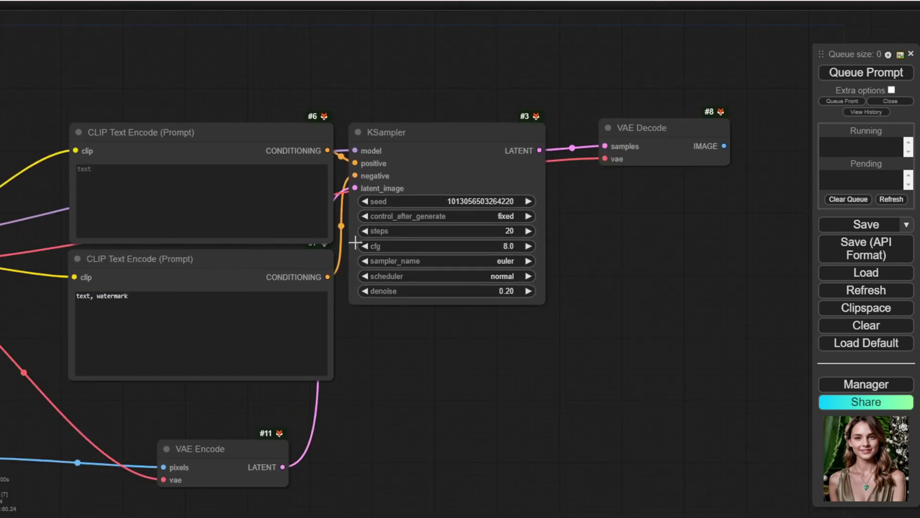
pyautogui.moveTo(421, 130); pyautogui.dragTo(474, 208)
pyautogui.moveTo(647, 150); pyautogui.dragTo(358, 143)
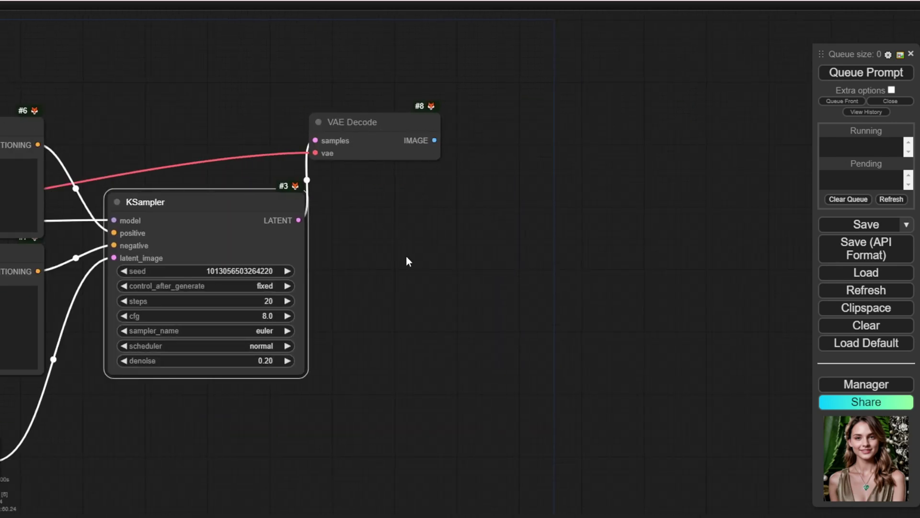
pyautogui.moveTo(407, 258); pyautogui.dragTo(618, 269)
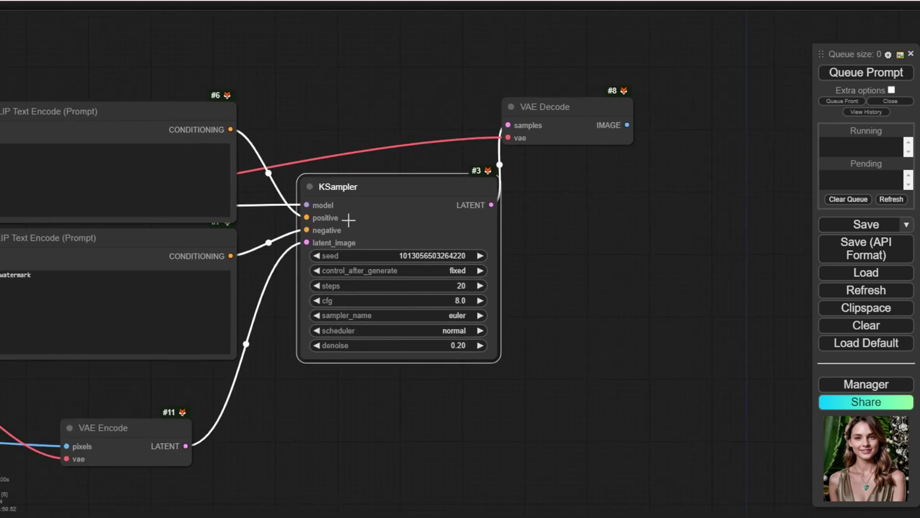
pyautogui.moveTo(357, 192); pyautogui.dragTo(345, 196)
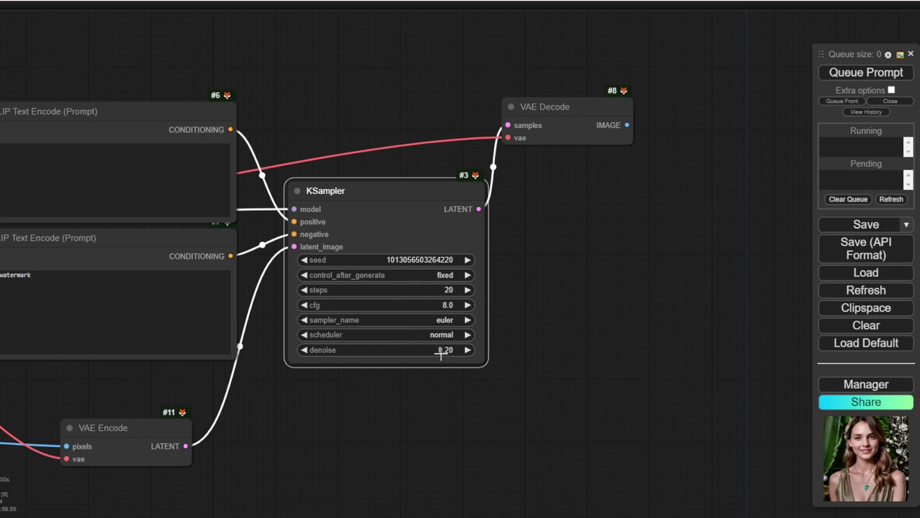
pyautogui.moveTo(441, 350); pyautogui.dragTo(454, 350)
pyautogui.moveTo(328, 449); pyautogui.dragTo(503, 333)
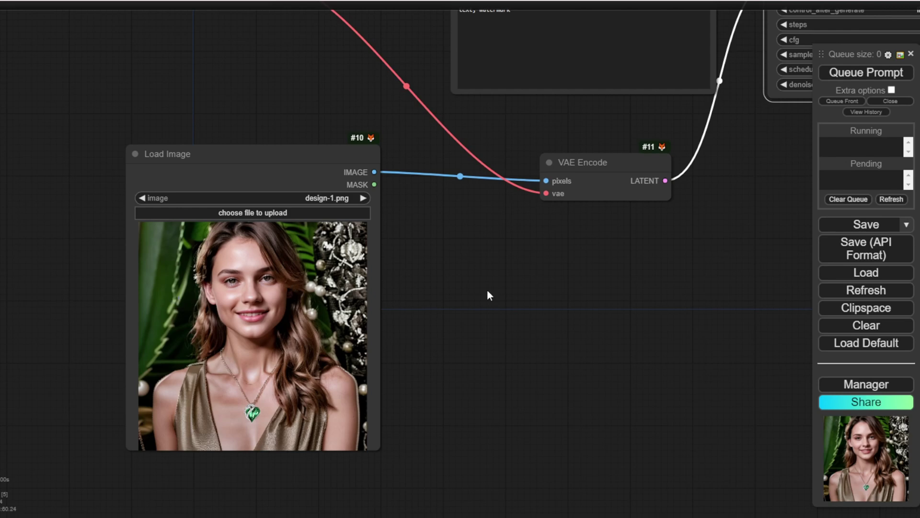
pyautogui.scroll(-6, 489, 294)
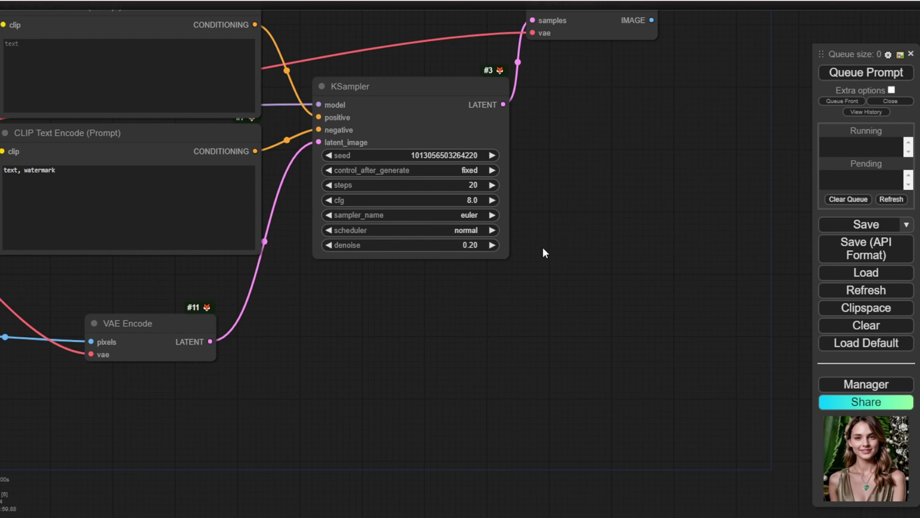
pyautogui.moveTo(543, 246); pyautogui.dragTo(649, 320)
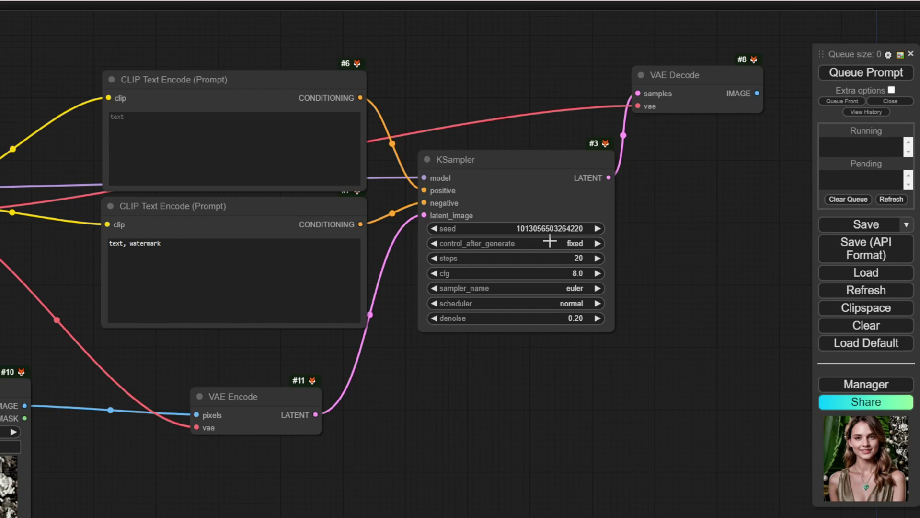
# Tidy the Load Image, VAE Encode and KSampler positions so the whole img2img workflow is visible
pyautogui.moveTo(410, 97); pyautogui.dragTo(657, 183)
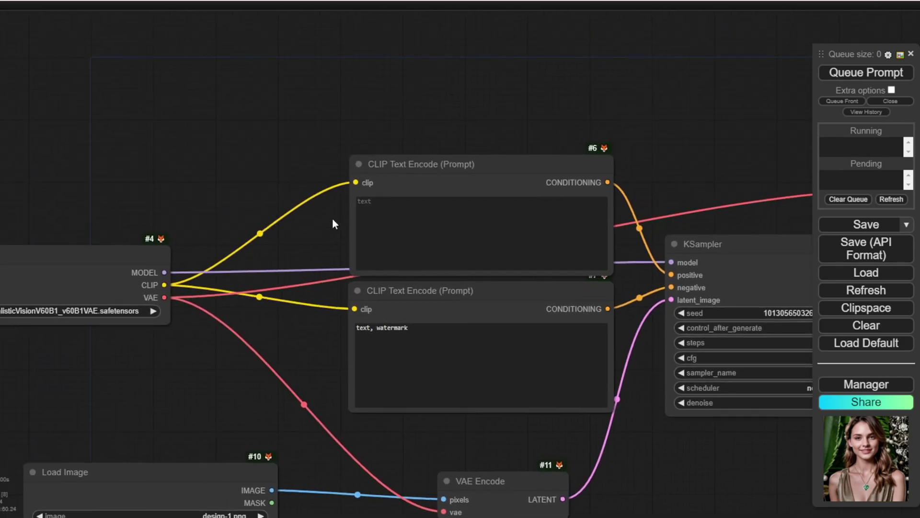
pyautogui.moveTo(323, 241); pyautogui.dragTo(323, 102)
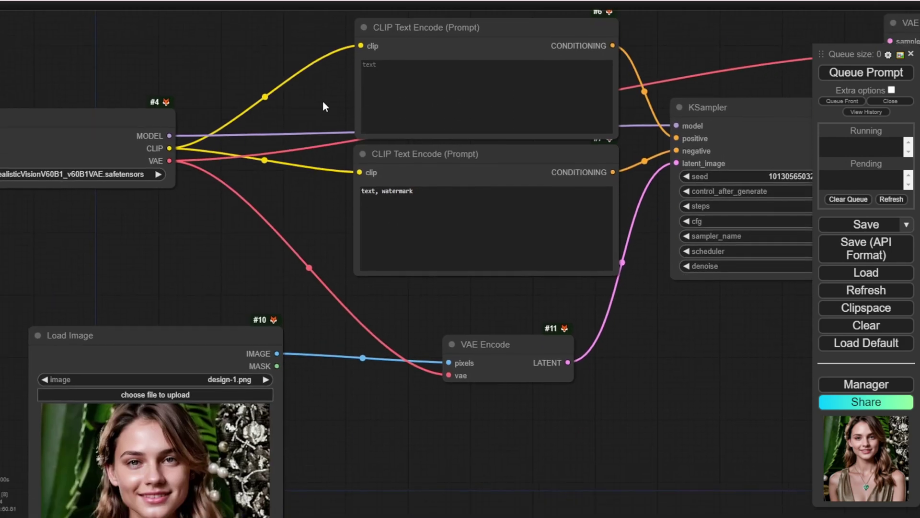
pyautogui.moveTo(235, 298); pyautogui.dragTo(264, 225)
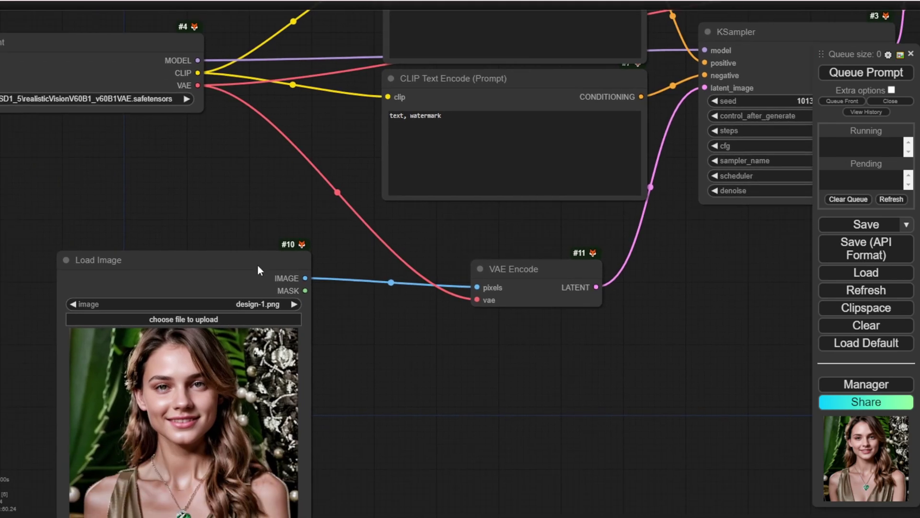
pyautogui.moveTo(146, 262); pyautogui.dragTo(174, 267)
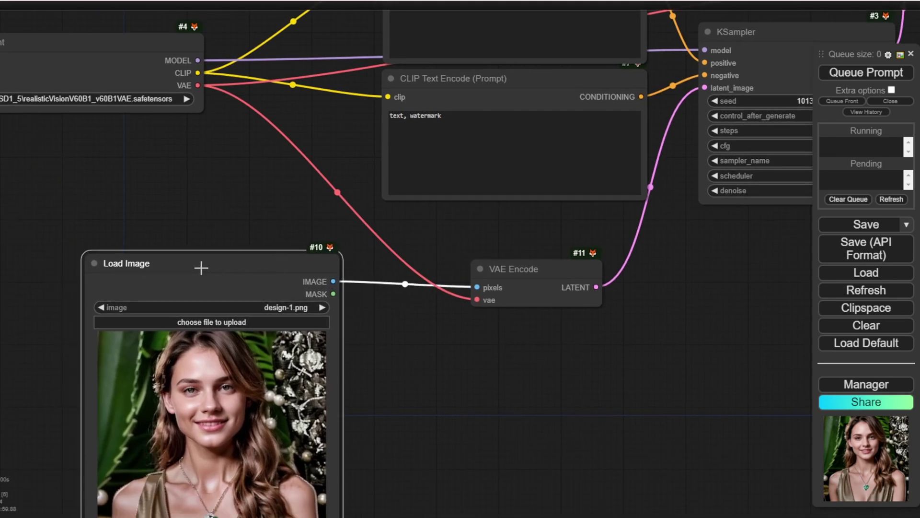
pyautogui.scroll(-2, 338, 299)
pyautogui.moveTo(294, 271); pyautogui.dragTo(287, 278)
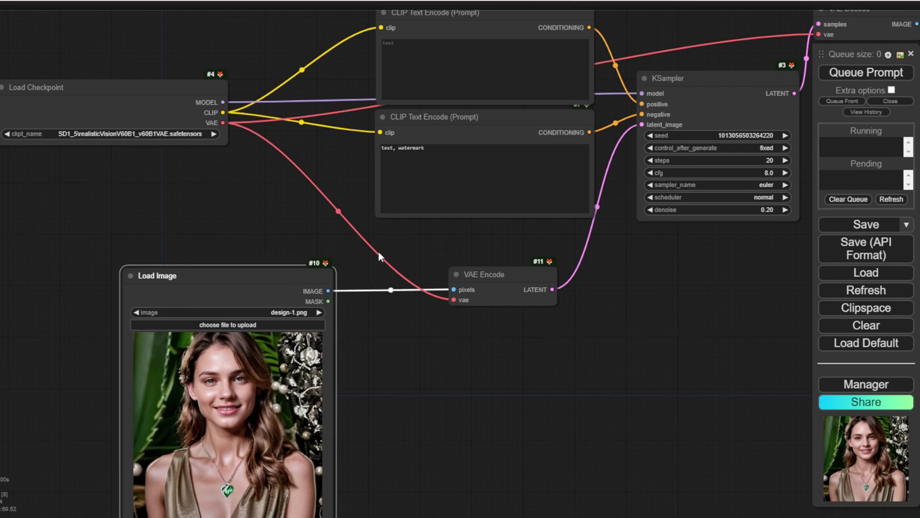
pyautogui.moveTo(378, 251); pyautogui.dragTo(299, 310)
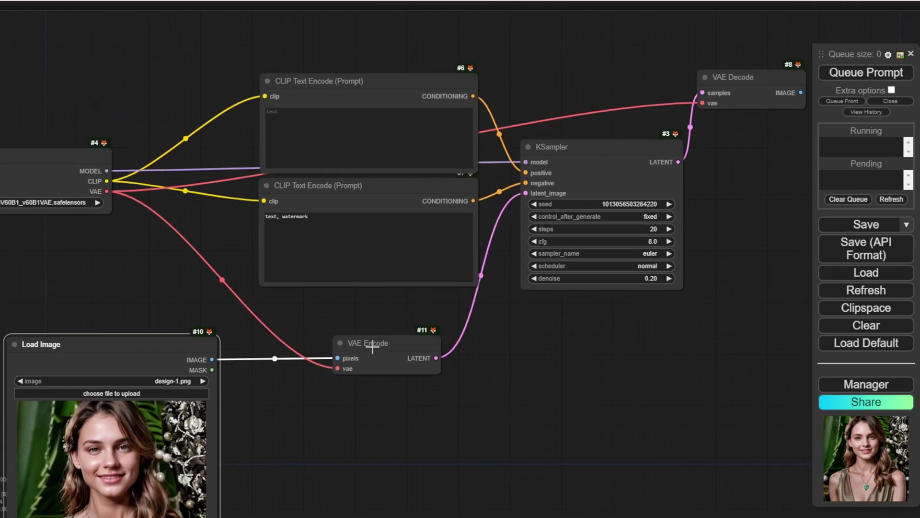
pyautogui.moveTo(426, 346); pyautogui.dragTo(431, 340)
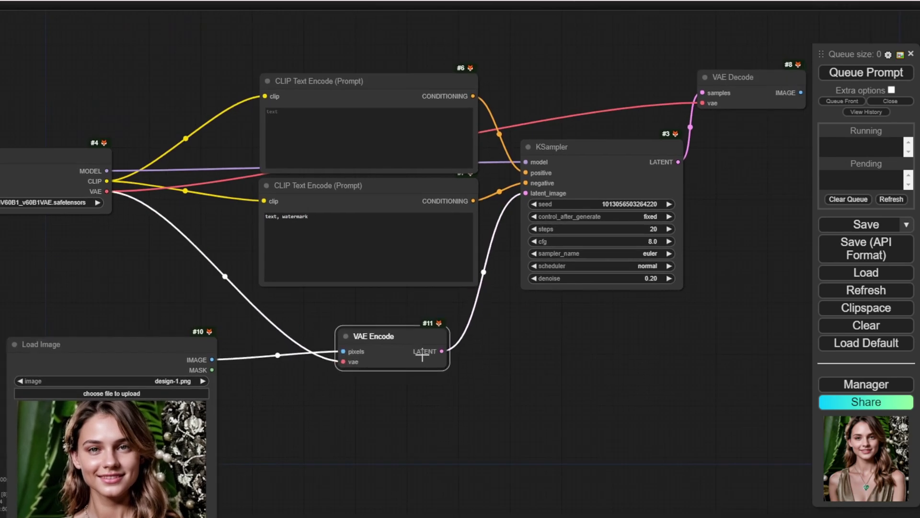
pyautogui.moveTo(497, 330); pyautogui.dragTo(425, 386)
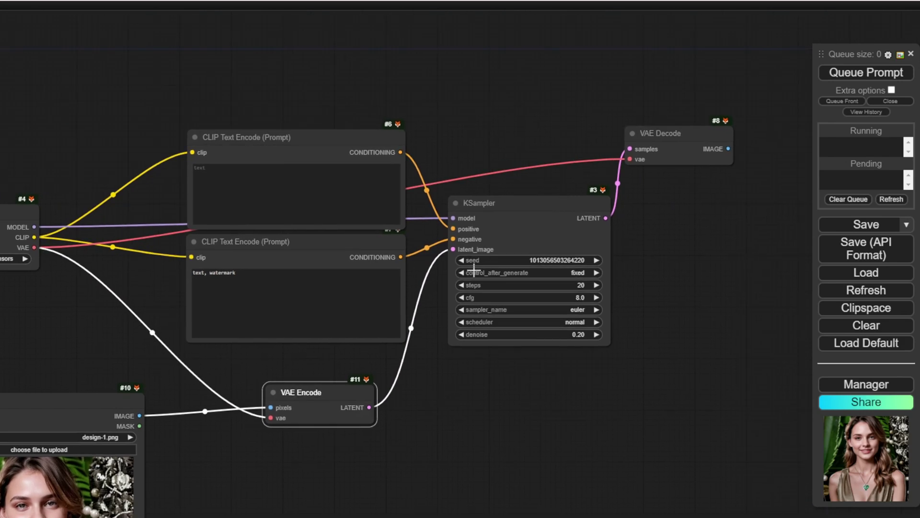
pyautogui.scroll(2, 523, 208)
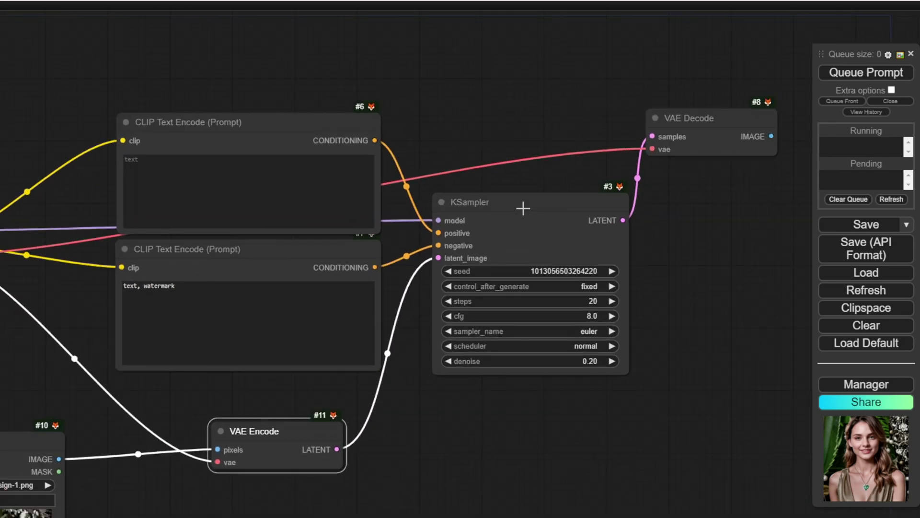
pyautogui.scroll(1, 523, 208)
# Queue the img2img workflow to generate the refined design-1.png portrait
pyautogui.scroll(-6, 693, 190)
pyautogui.click(867, 72)
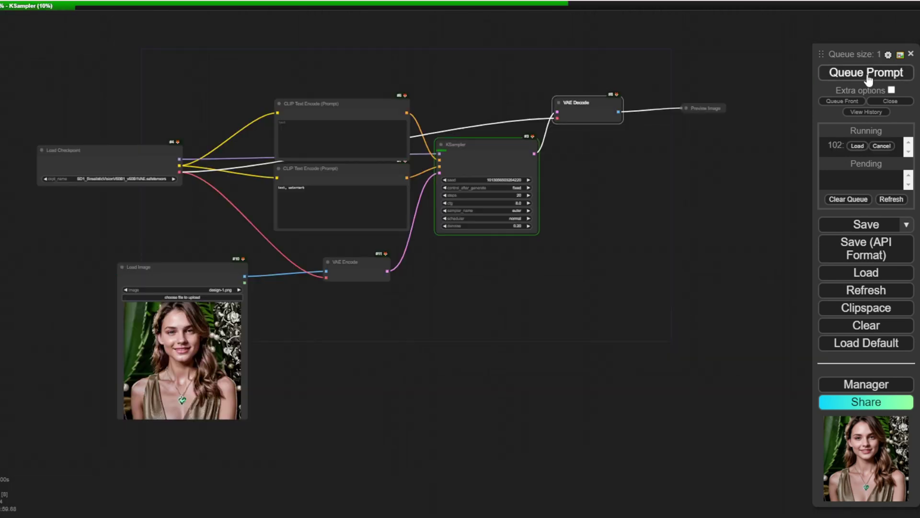
pyautogui.scroll(4, 482, 160)
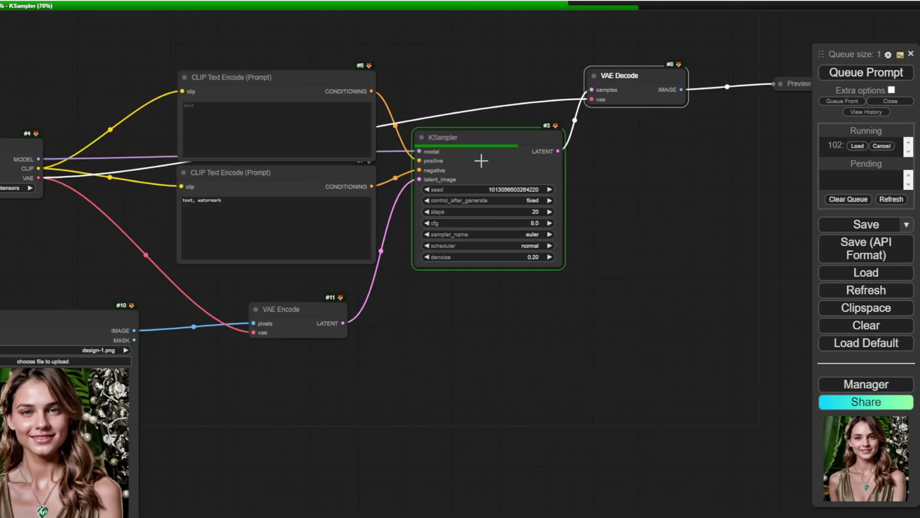
pyautogui.scroll(2, 481, 161)
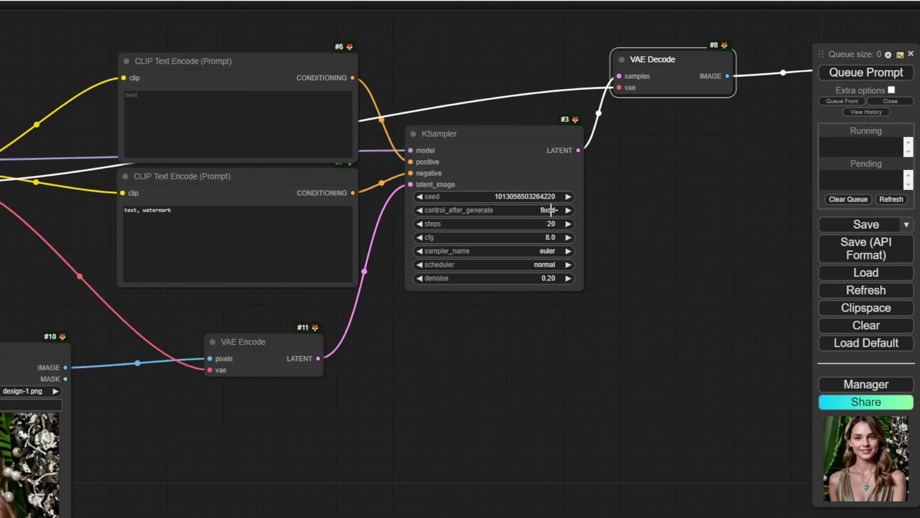
# Center and enlarge the Preview Image node, zooming in on the green heart pendant
pyautogui.moveTo(725, 188); pyautogui.dragTo(413, 192)
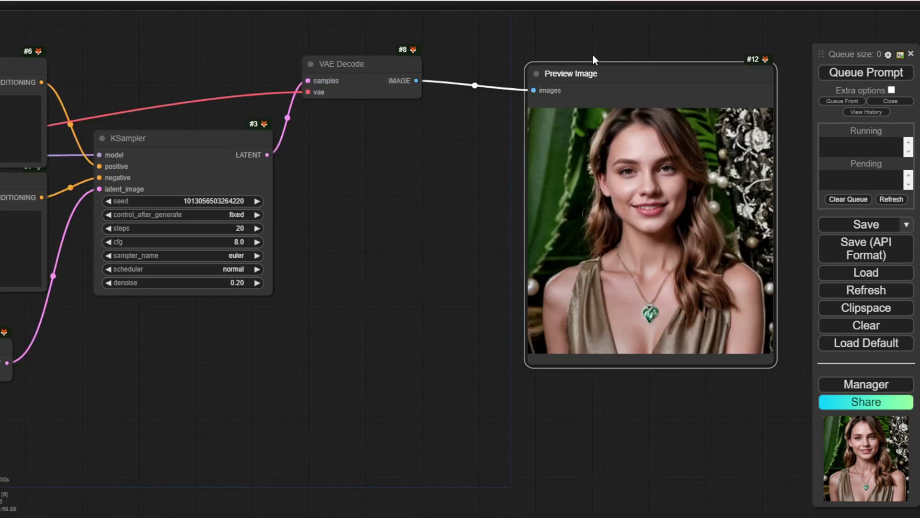
pyautogui.moveTo(591, 73); pyautogui.dragTo(587, 63)
pyautogui.moveTo(664, 334); pyautogui.dragTo(452, 294)
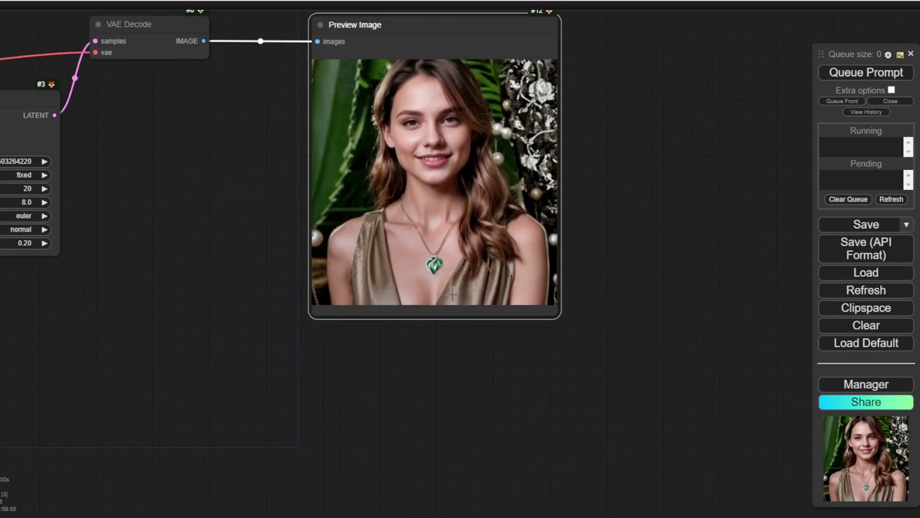
pyautogui.moveTo(558, 314); pyautogui.dragTo(607, 330)
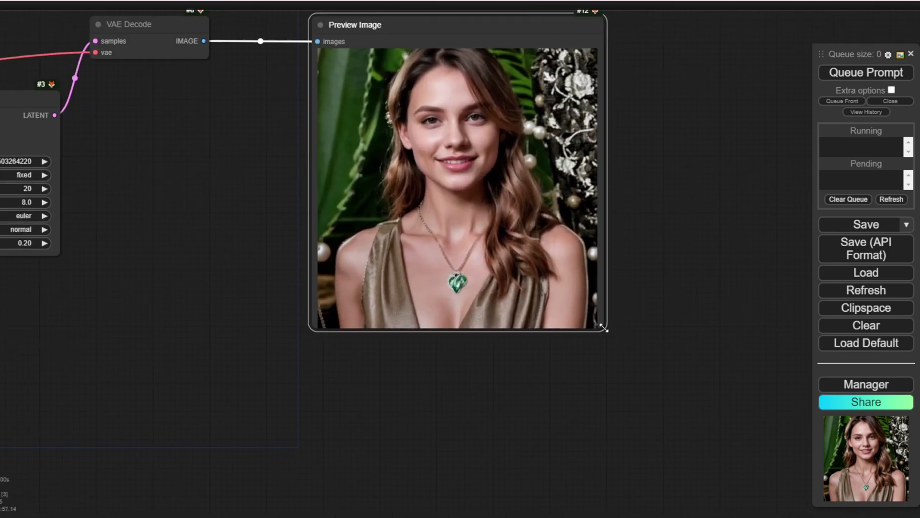
pyautogui.scroll(6, 440, 269)
pyautogui.scroll(3, 440, 268)
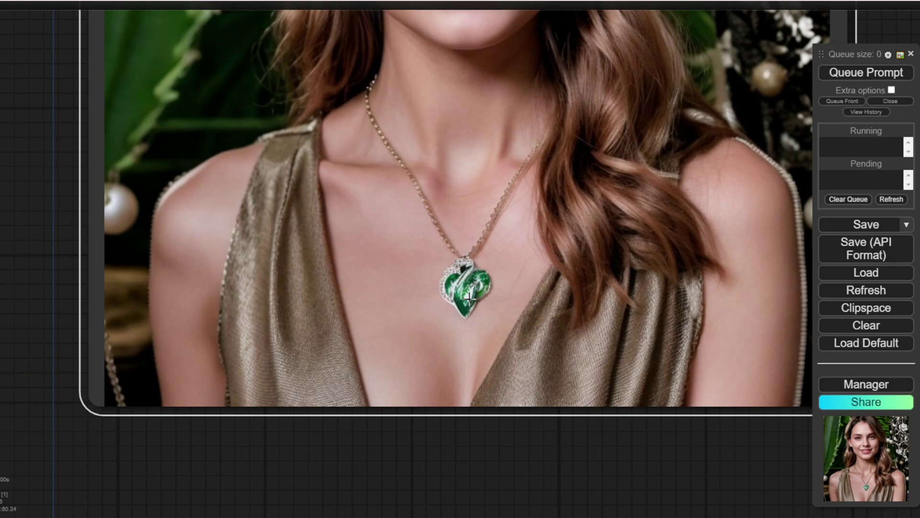
pyautogui.scroll(-5, 247, 283)
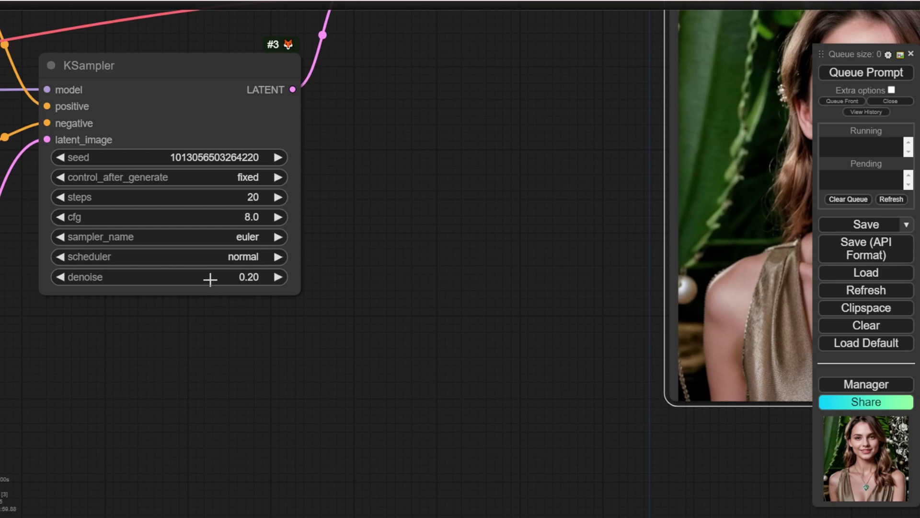
# Lower the KSampler denoise to 0.15 and rerun the workflow
pyautogui.click(210, 276)
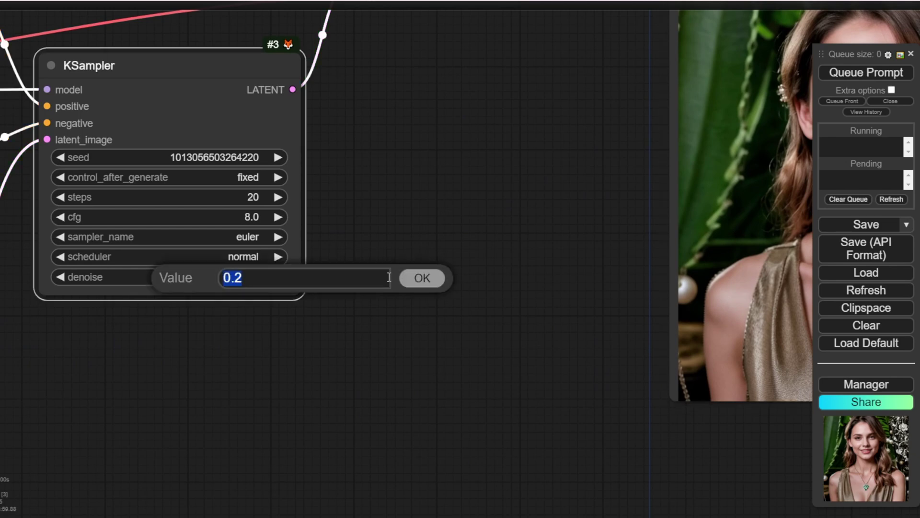
pyautogui.write('0.15')
pyautogui.press('Return')
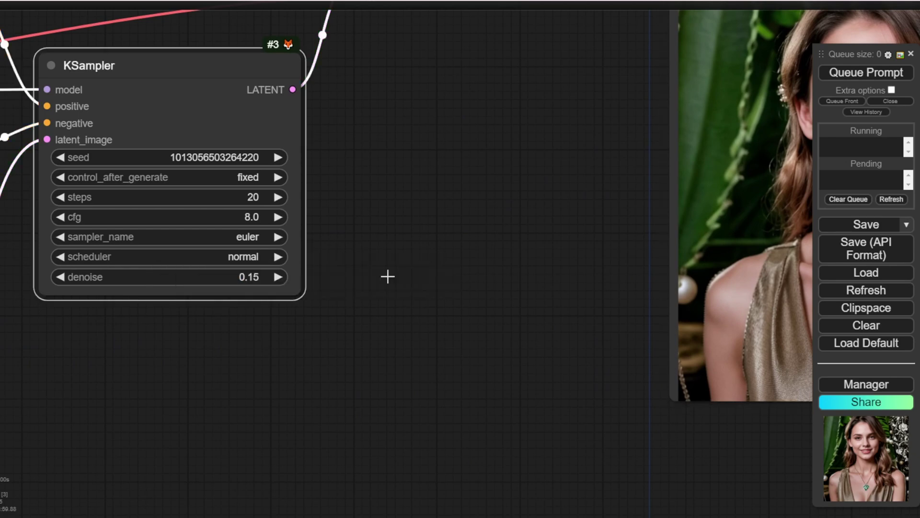
pyautogui.click(781, 72)
# Center the Preview Image node and zoom in to check the denoise-0.15 portrait
pyautogui.scroll(-4, 537, 158)
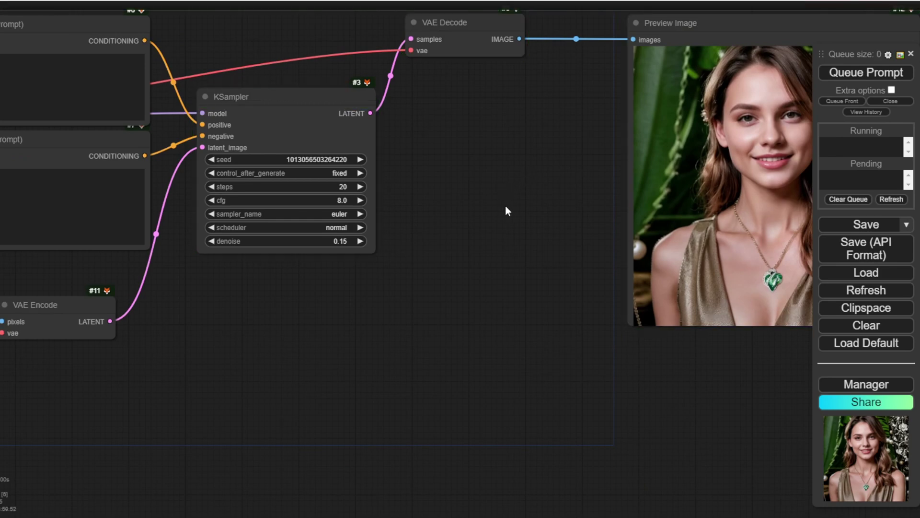
pyautogui.moveTo(505, 206); pyautogui.dragTo(232, 235)
pyautogui.scroll(4, 458, 317)
pyautogui.scroll(3, 458, 317)
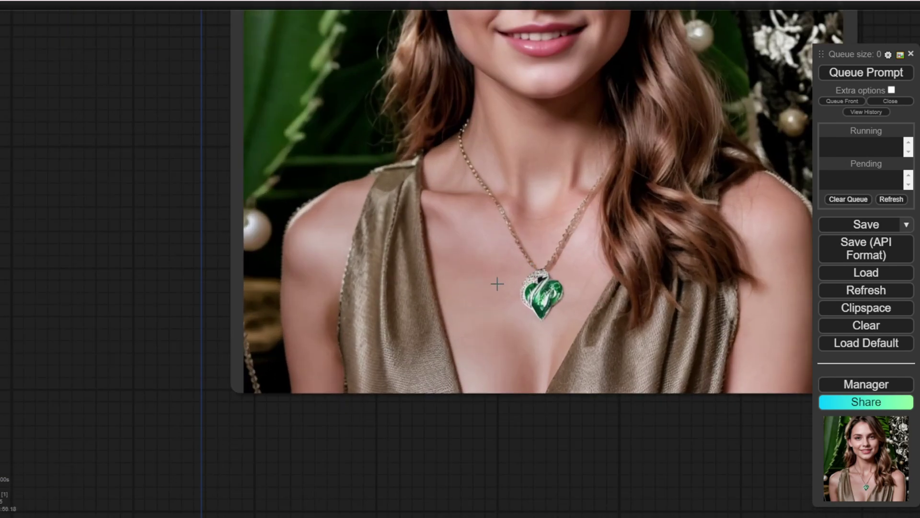
pyautogui.scroll(-2, 434, 225)
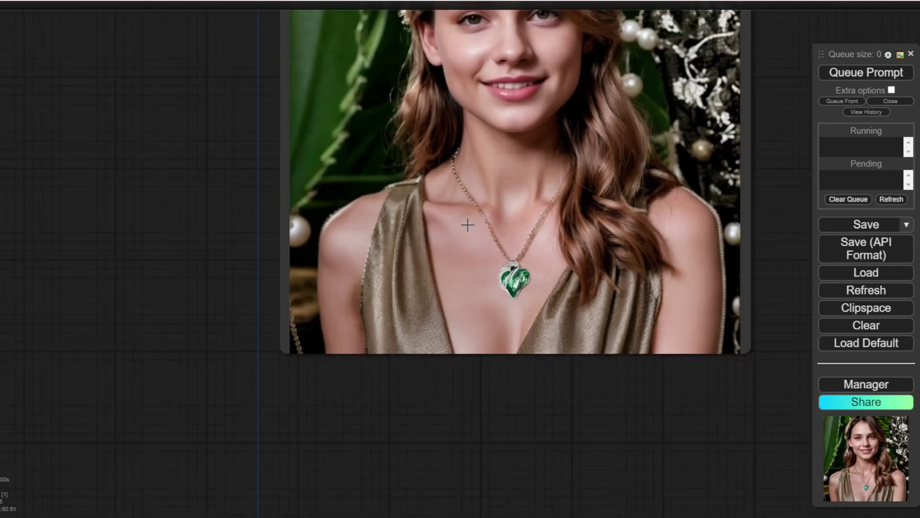
pyautogui.scroll(-3, 437, 241)
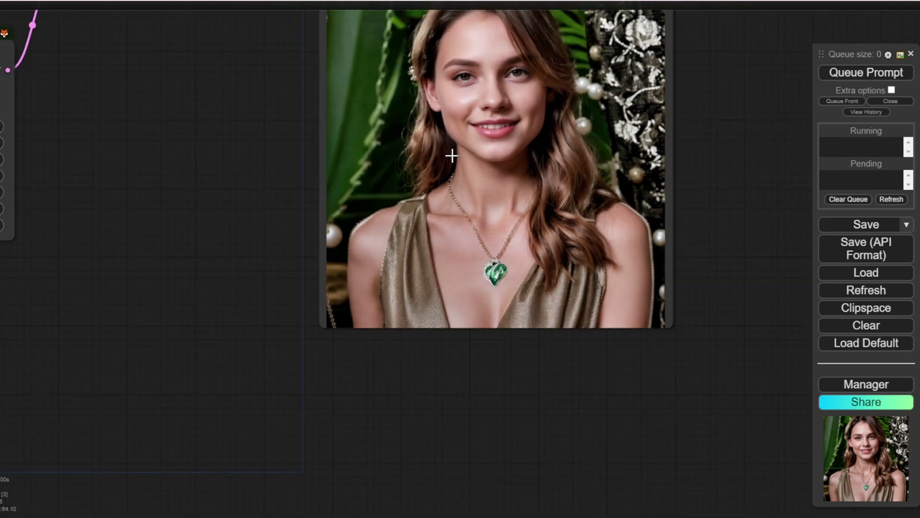
pyautogui.scroll(-2, 441, 223)
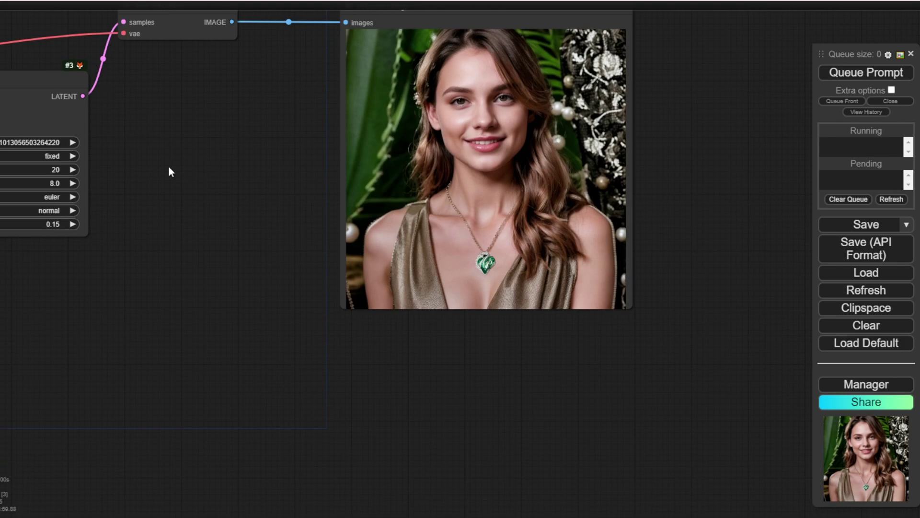
# Raise the KSampler steps from 20 to 30 and queue the run with Ctrl+Enter
pyautogui.moveTo(169, 171); pyautogui.dragTo(338, 194)
pyautogui.scroll(2, 338, 194)
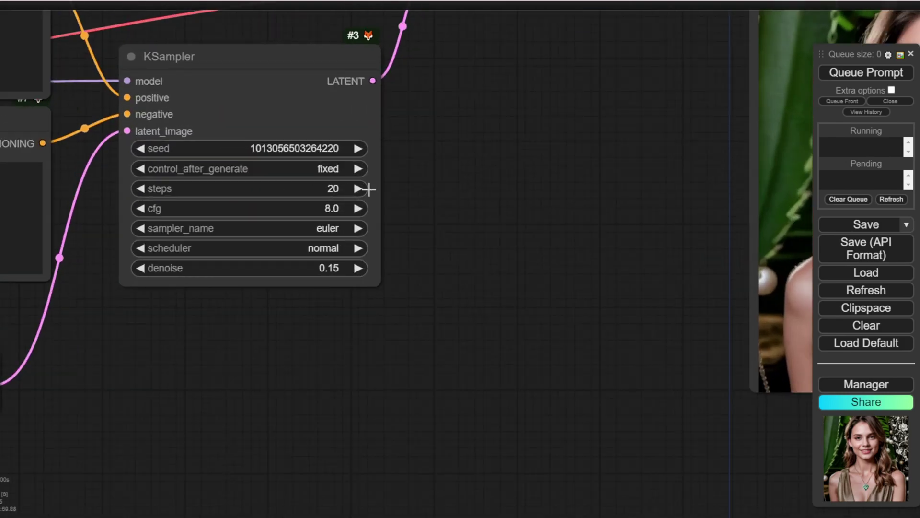
pyautogui.click(358, 189)
pyautogui.hotkey('ctrl', 'Return')
# Inspect the new pendant portrait, then enlarge the Preview Image node and move it up-left
pyautogui.scroll(-3, 335, 125)
pyautogui.moveTo(504, 287); pyautogui.dragTo(206, 350)
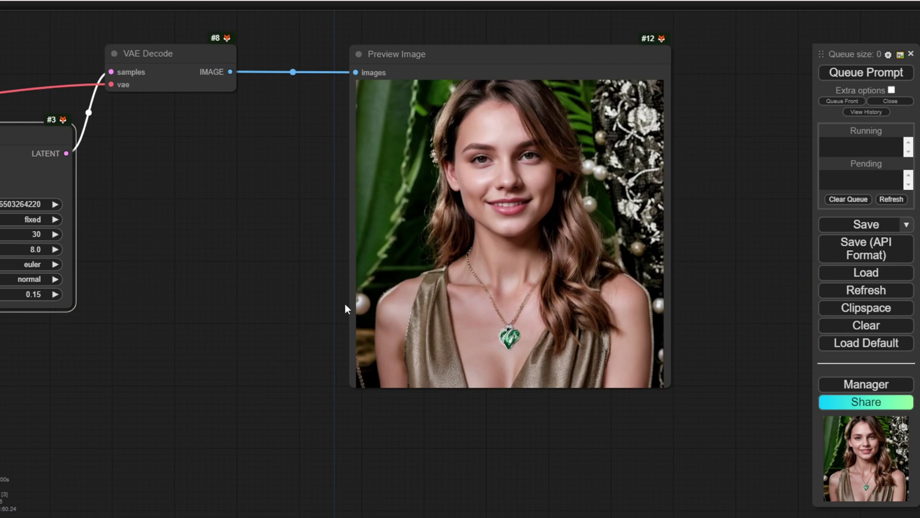
pyautogui.scroll(5, 446, 353)
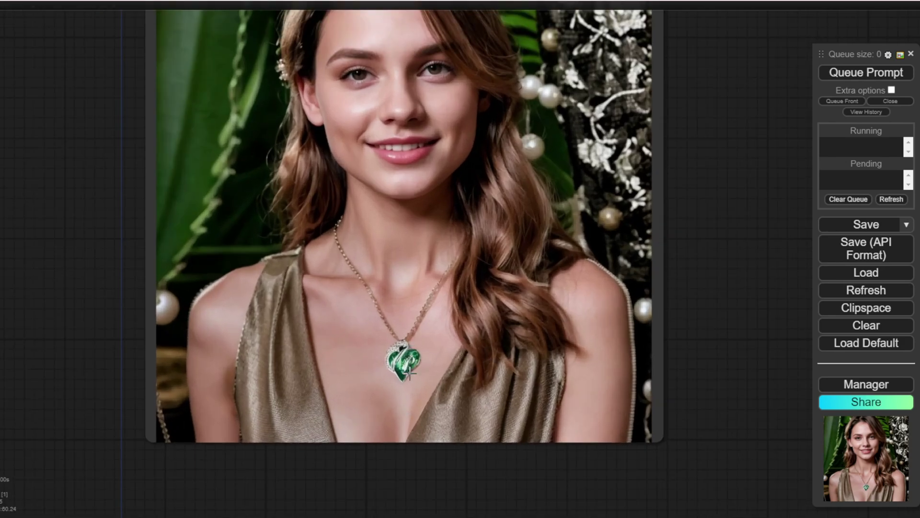
pyautogui.scroll(-2, 411, 373)
pyautogui.scroll(5, 388, 297)
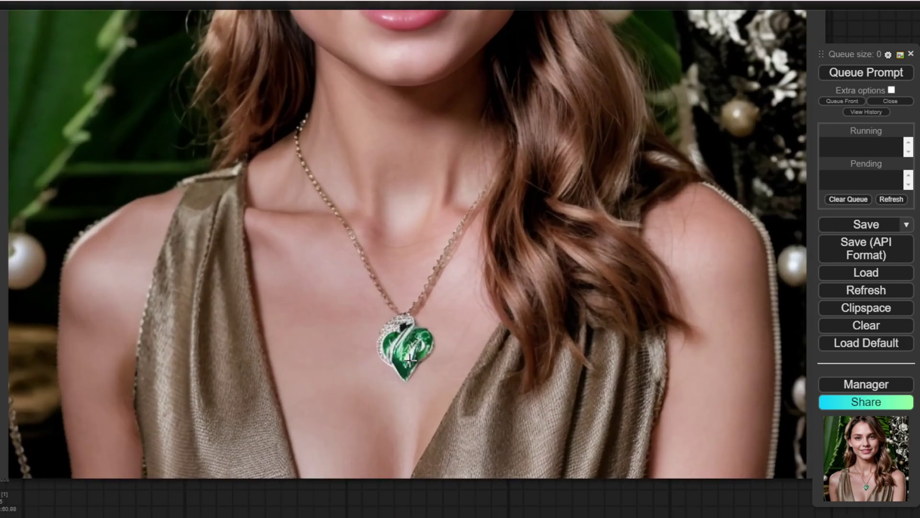
pyautogui.scroll(1, 410, 358)
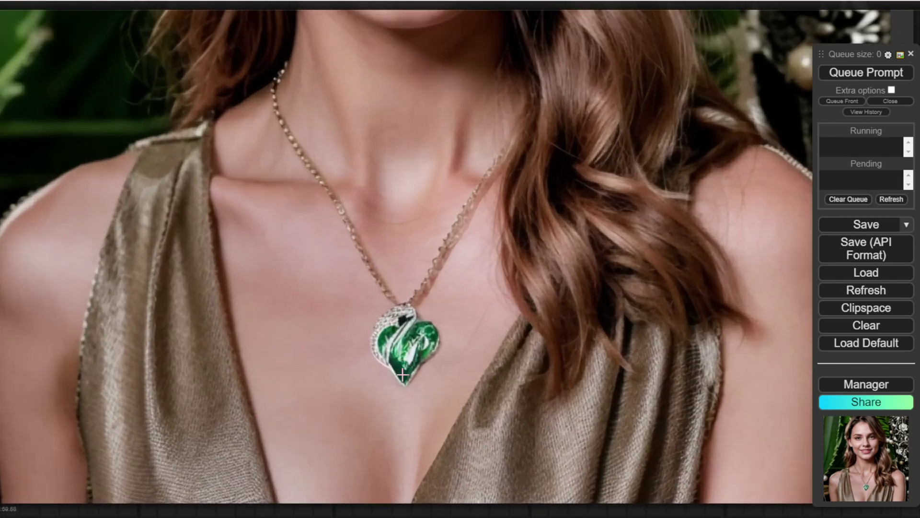
pyautogui.scroll(-6, 372, 336)
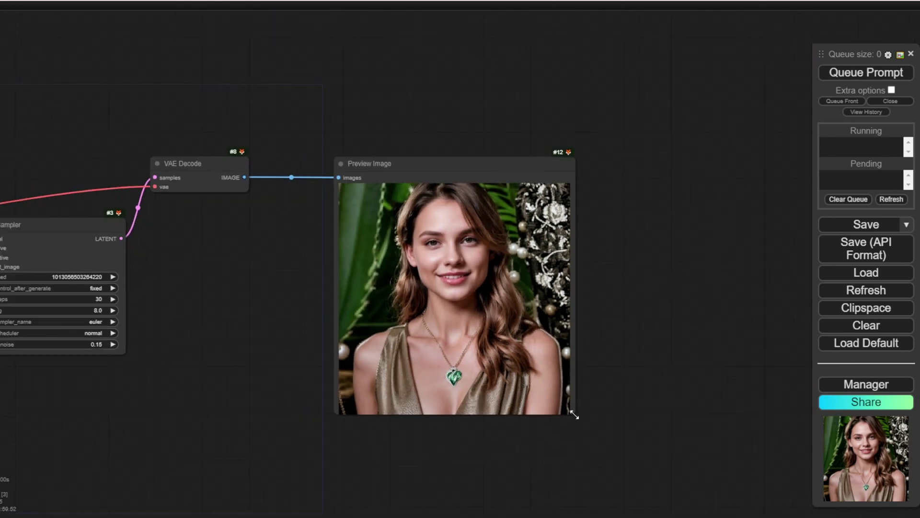
pyautogui.moveTo(575, 415); pyautogui.dragTo(662, 481)
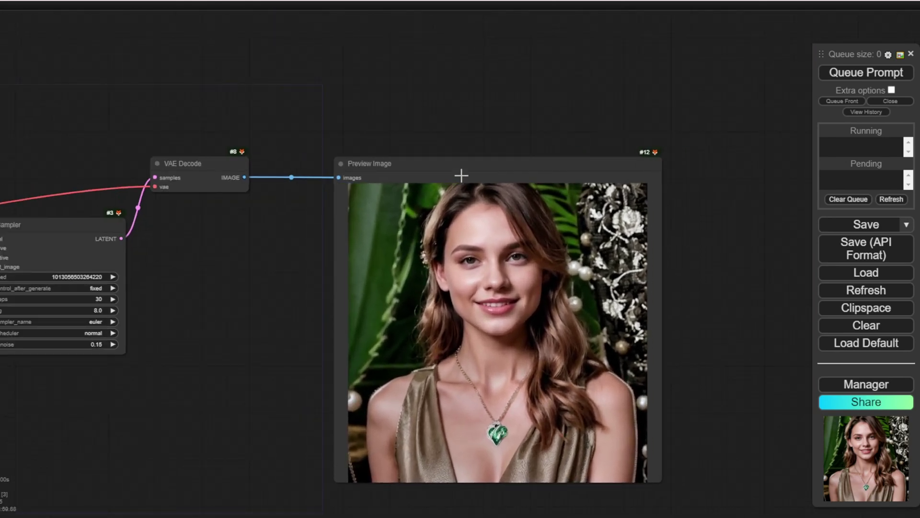
pyautogui.moveTo(462, 175); pyautogui.dragTo(429, 128)
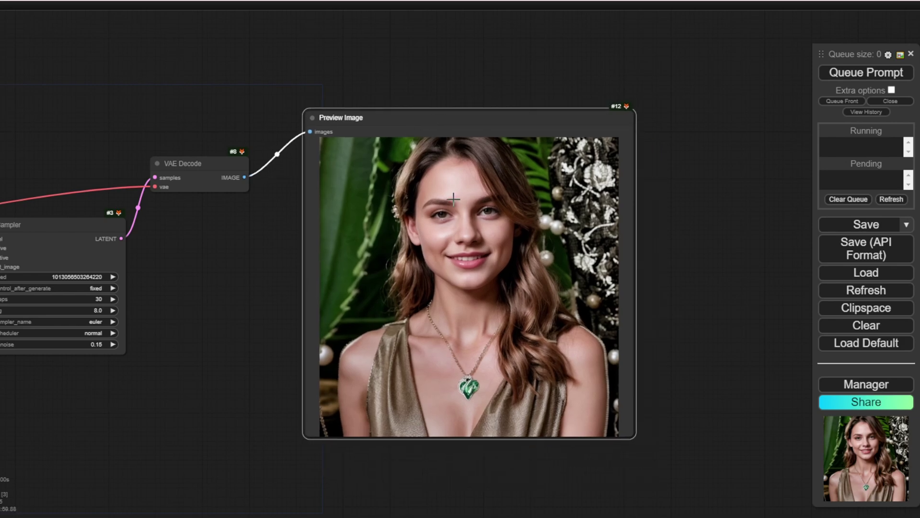
# Search the node list for 'upsca' and add a CR Upscale Image node
pyautogui.scroll(-3, 453, 198)
pyautogui.doubleClick(618, 95)
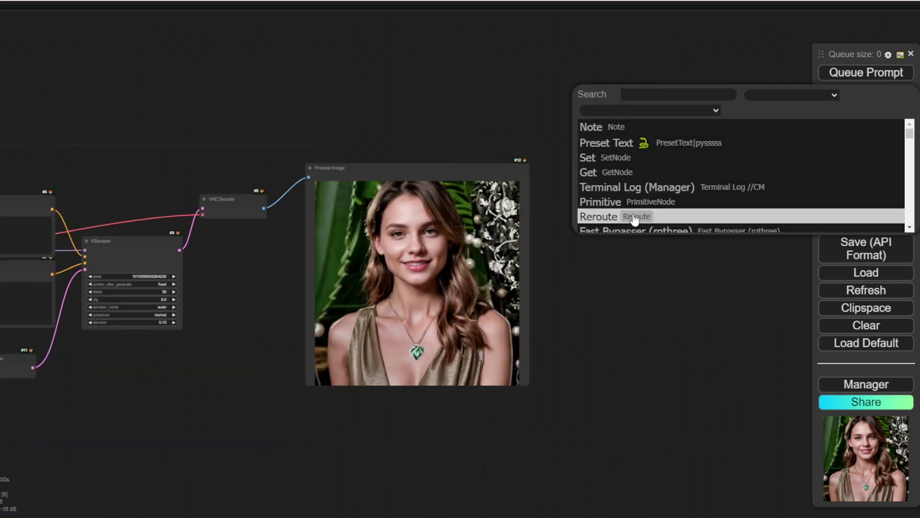
pyautogui.write('upscale')
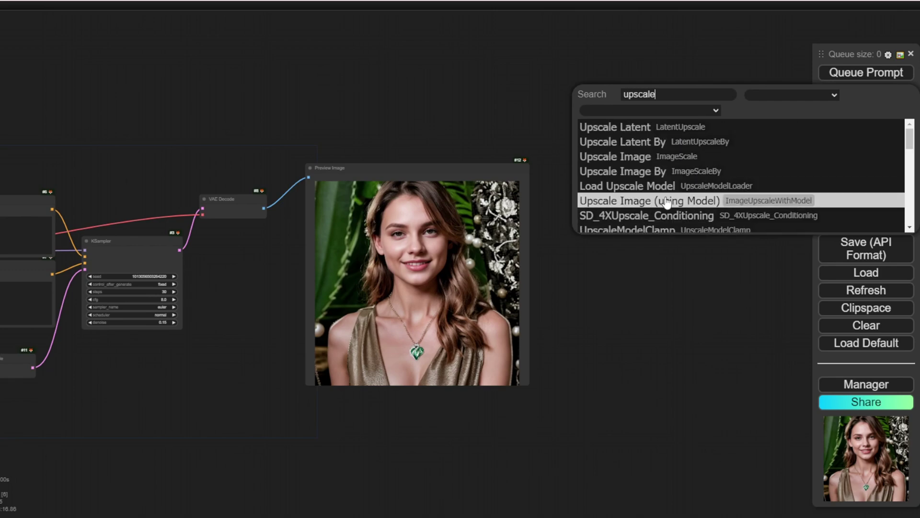
pyautogui.scroll(-5, 667, 202)
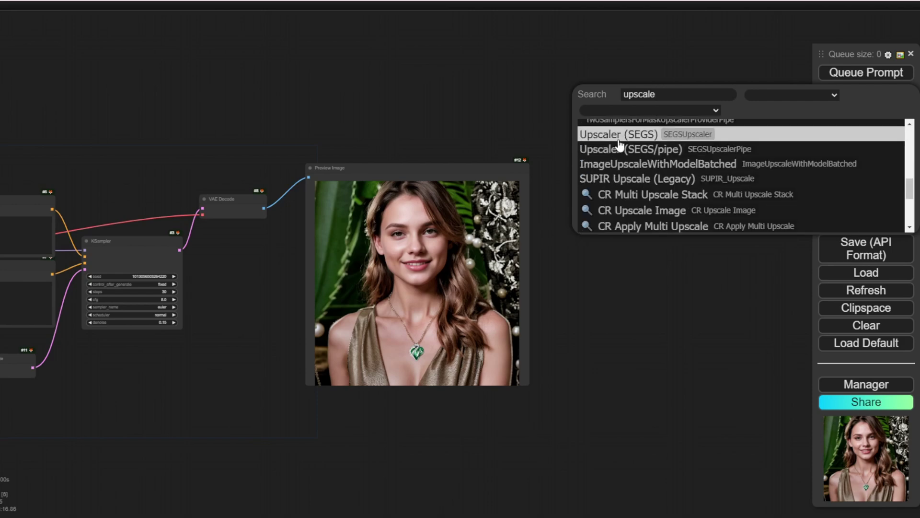
pyautogui.scroll(1, 628, 173)
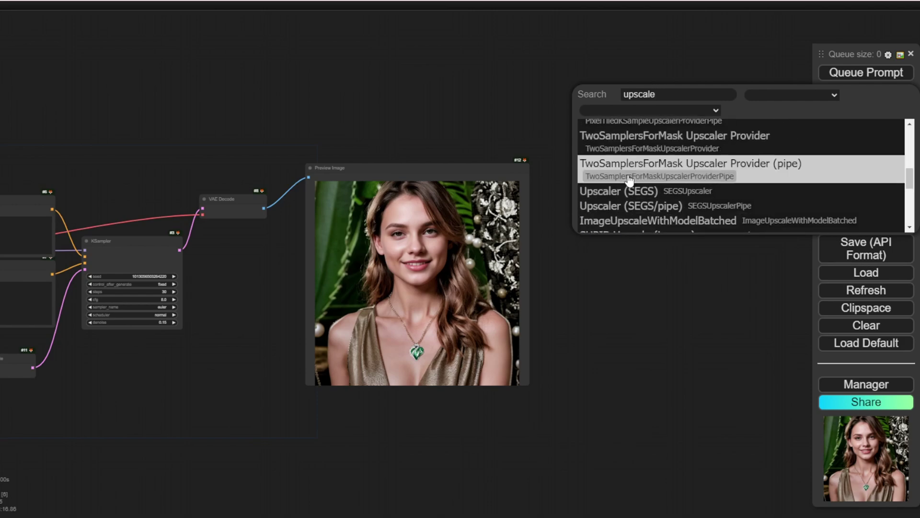
pyautogui.scroll(-1, 629, 179)
pyautogui.scroll(-1, 642, 157)
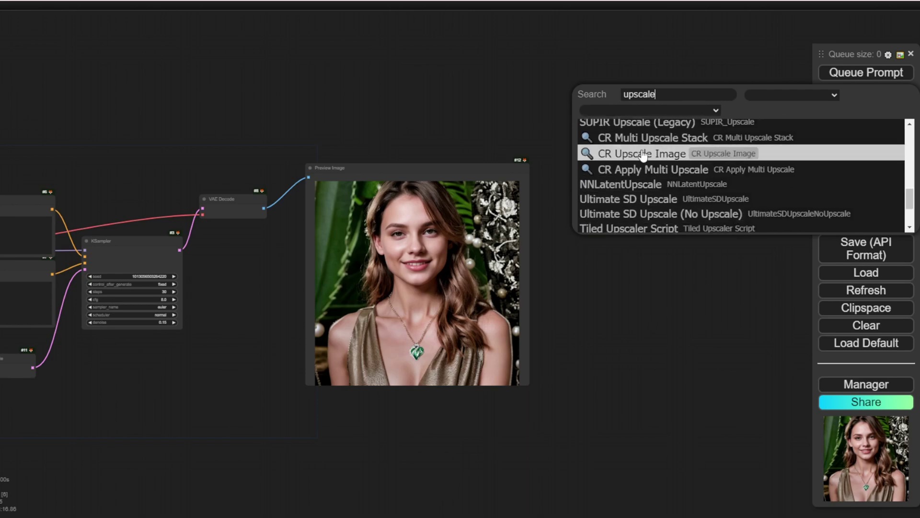
pyautogui.scroll(2, 645, 180)
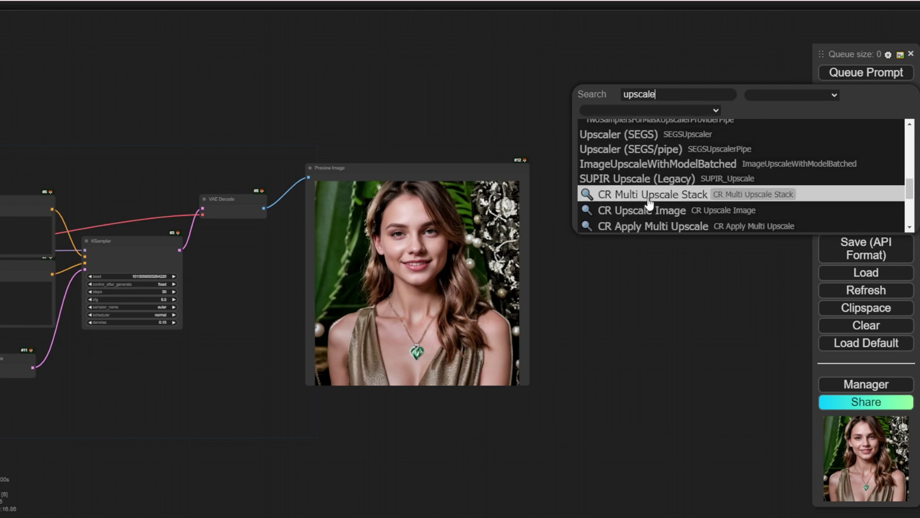
pyautogui.scroll(-1, 678, 196)
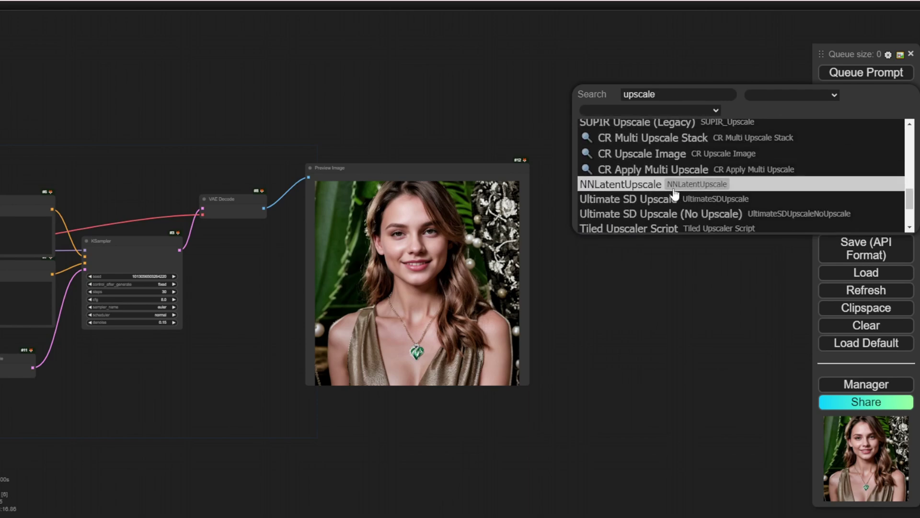
pyautogui.click(632, 155)
# Move the CR Upscale Image node lower and dismiss the Manager window that popped up
pyautogui.moveTo(674, 95); pyautogui.dragTo(656, 152)
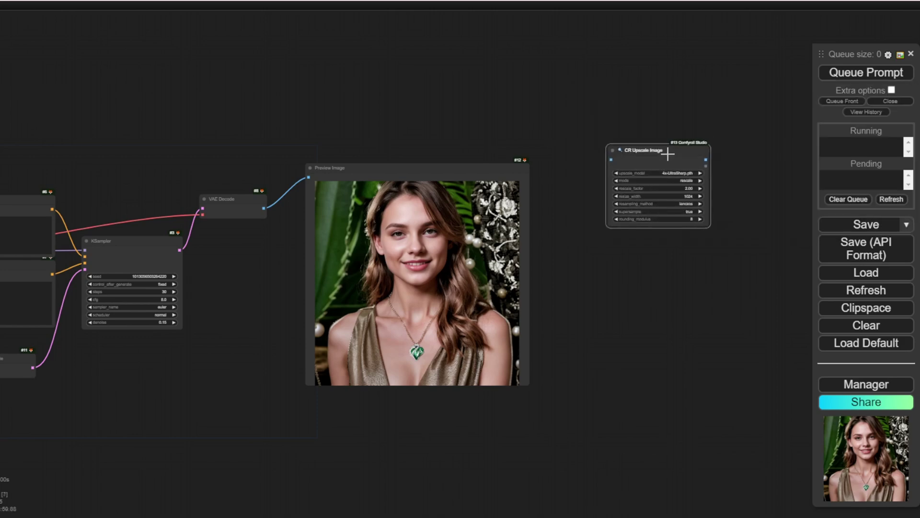
pyautogui.scroll(4, 654, 152)
pyautogui.scroll(-3, 524, 119)
pyautogui.scroll(2, 544, 158)
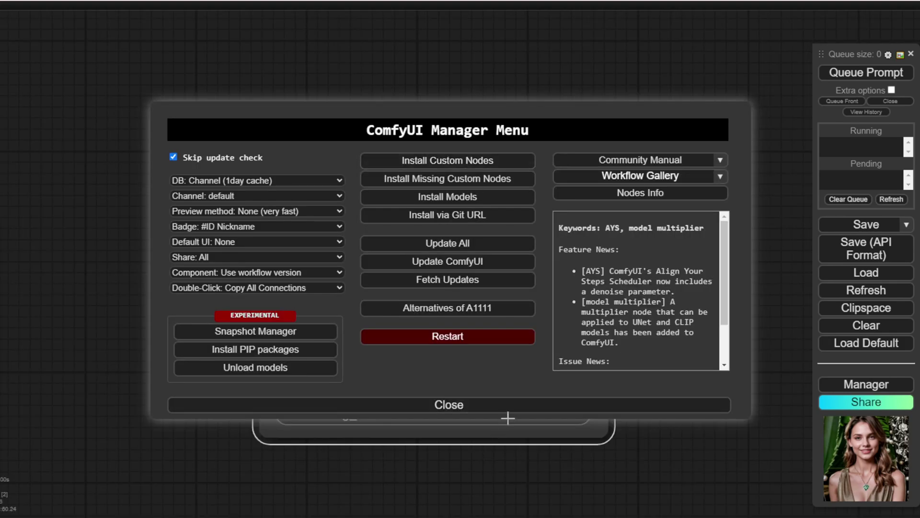
pyautogui.click(507, 405)
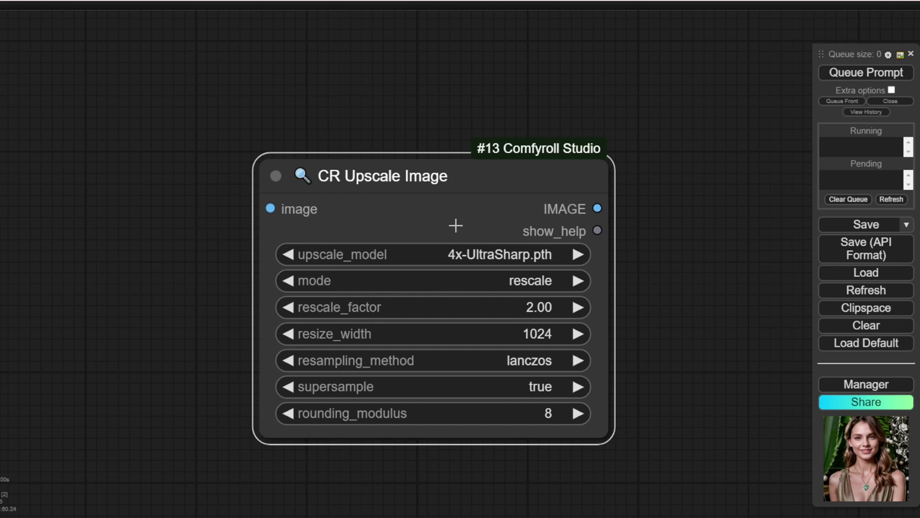
pyautogui.scroll(-2, 456, 225)
pyautogui.scroll(-1, 216, 214)
pyautogui.moveTo(215, 214); pyautogui.dragTo(358, 203)
pyautogui.scroll(-4, 358, 203)
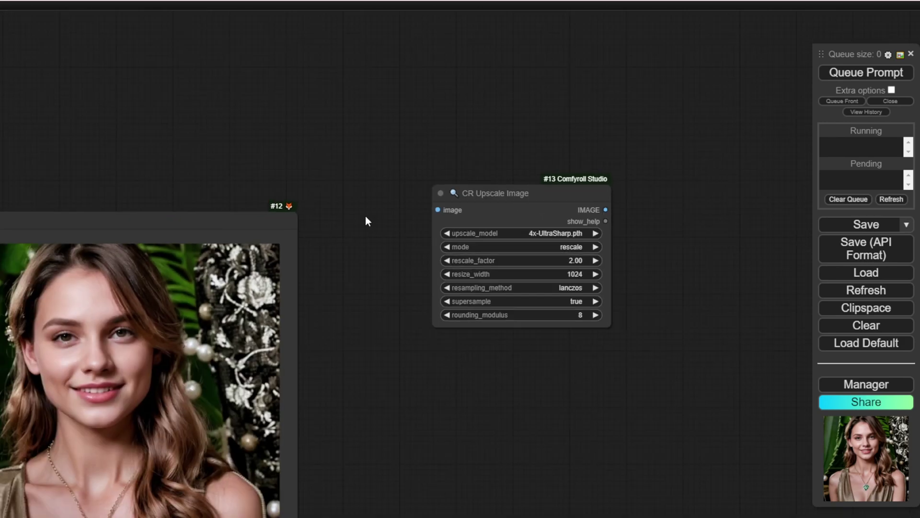
pyautogui.scroll(6, 547, 261)
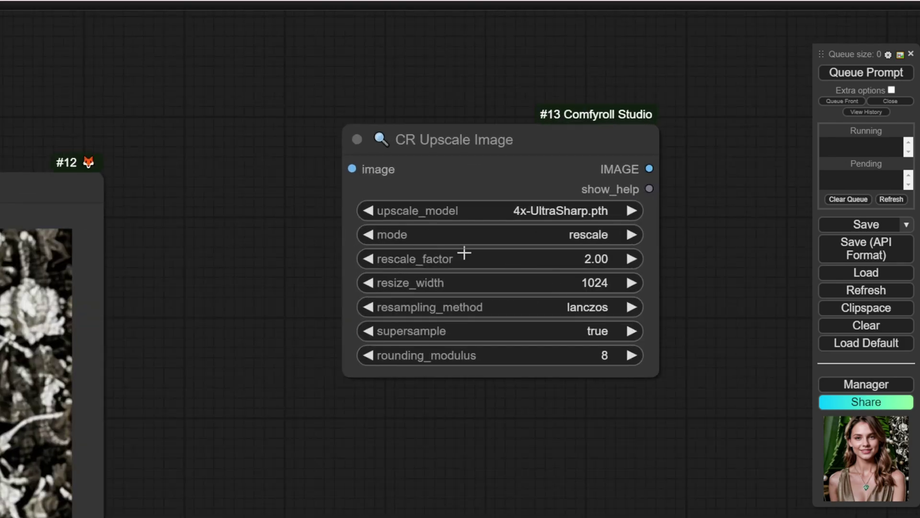
pyautogui.scroll(-5, 510, 274)
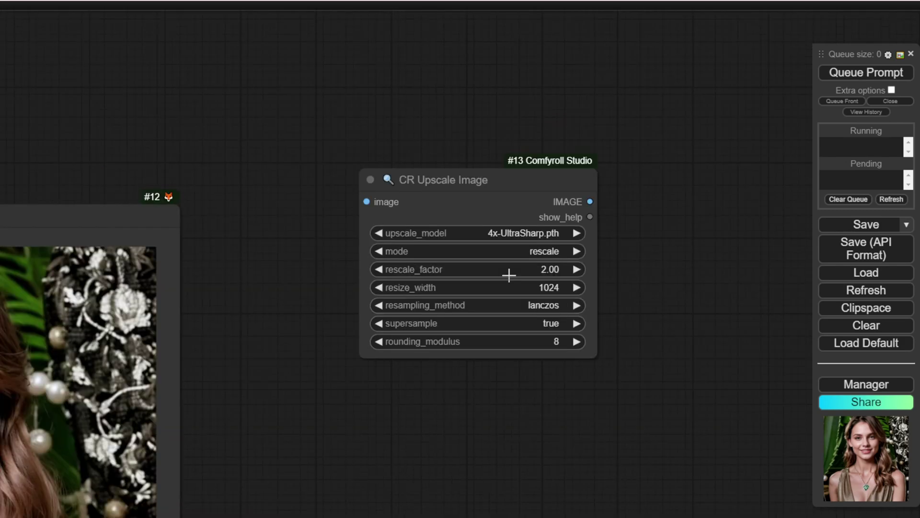
# Set resize_width to 1500 and the upscale model to 4x_IllustrationJaNai_V1_DAT2_190k.pth
pyautogui.click(480, 287)
pyautogui.write('1500')
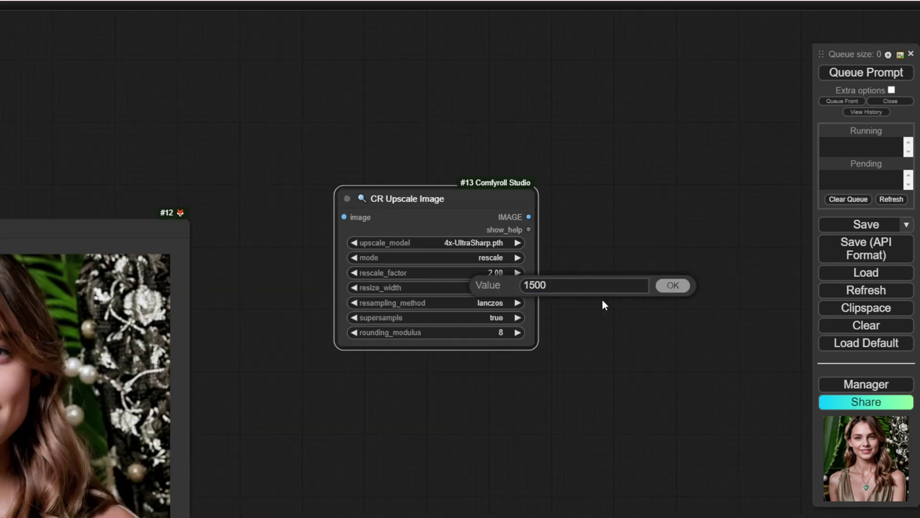
pyautogui.press('Return')
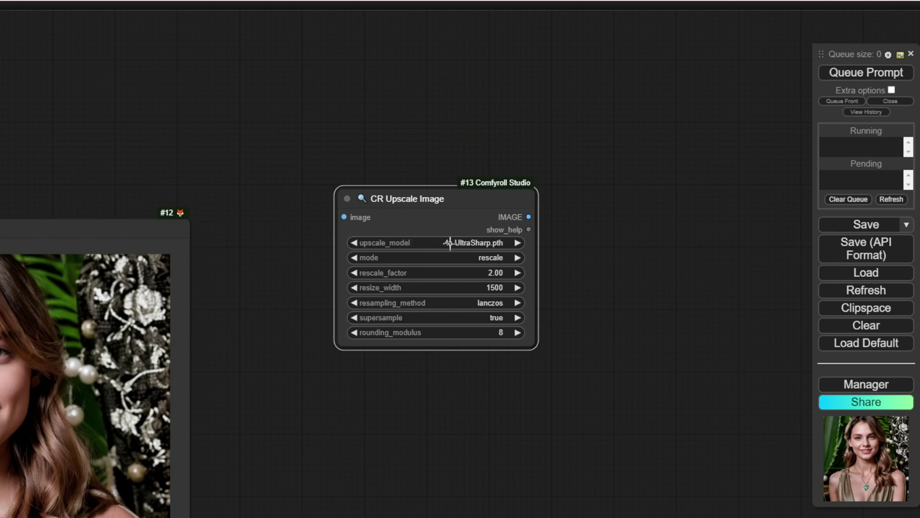
pyautogui.click(487, 242)
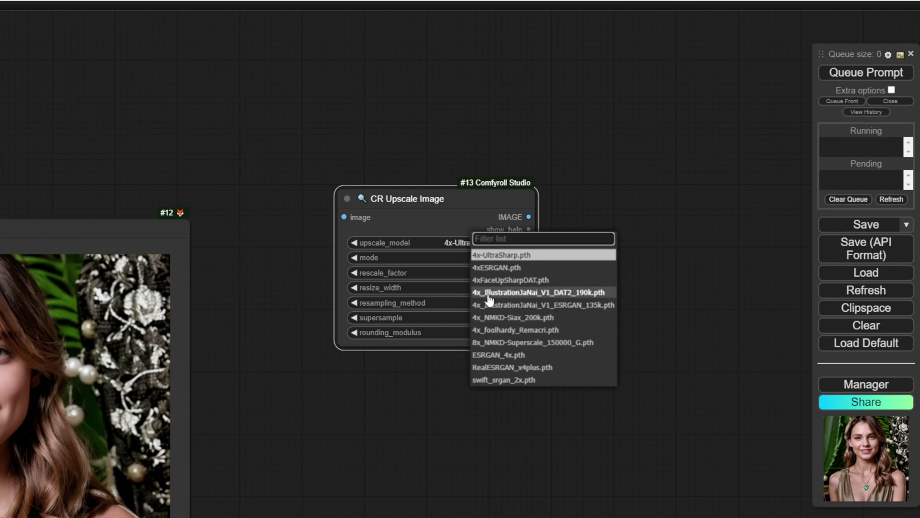
pyautogui.click(544, 295)
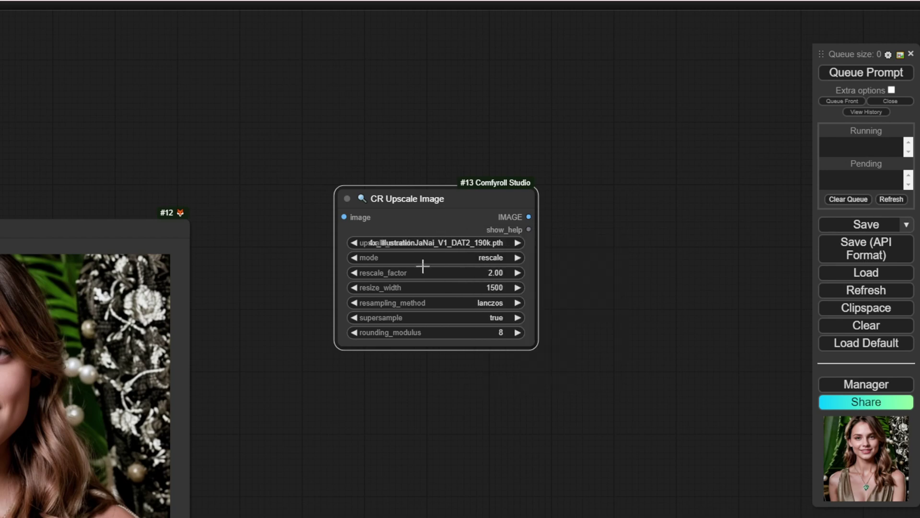
# Wire VAE Decode's IMAGE into CR Upscale Image and feed its output to a new Preview Image node
pyautogui.scroll(-3, 537, 341)
pyautogui.moveTo(56, 279); pyautogui.dragTo(508, 170)
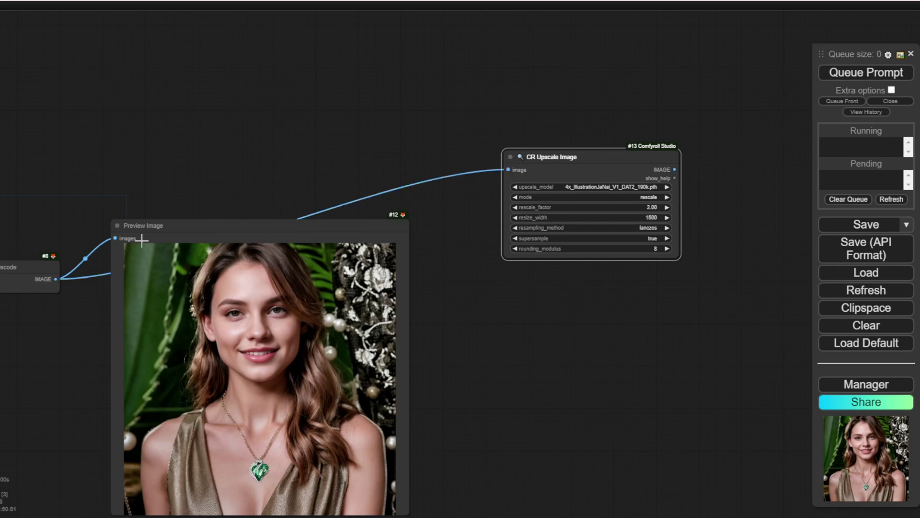
pyautogui.moveTo(706, 214); pyautogui.dragTo(422, 216)
pyautogui.moveTo(369, 171); pyautogui.dragTo(447, 177)
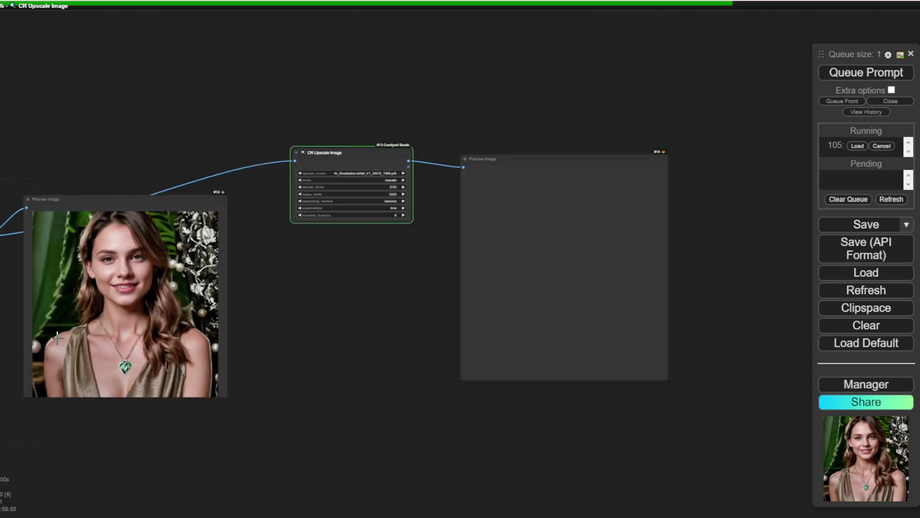
# Pan across the graph to check the new connections and the empty upscaled preview node
pyautogui.scroll(-3, 328, 365)
pyautogui.moveTo(329, 364); pyautogui.dragTo(476, 328)
pyautogui.moveTo(77, 388); pyautogui.dragTo(165, 374)
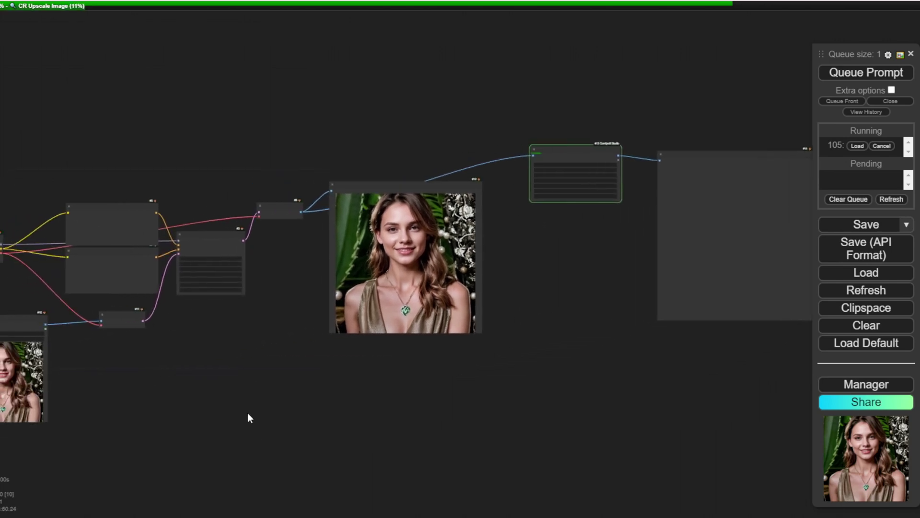
pyautogui.moveTo(247, 418); pyautogui.dragTo(432, 408)
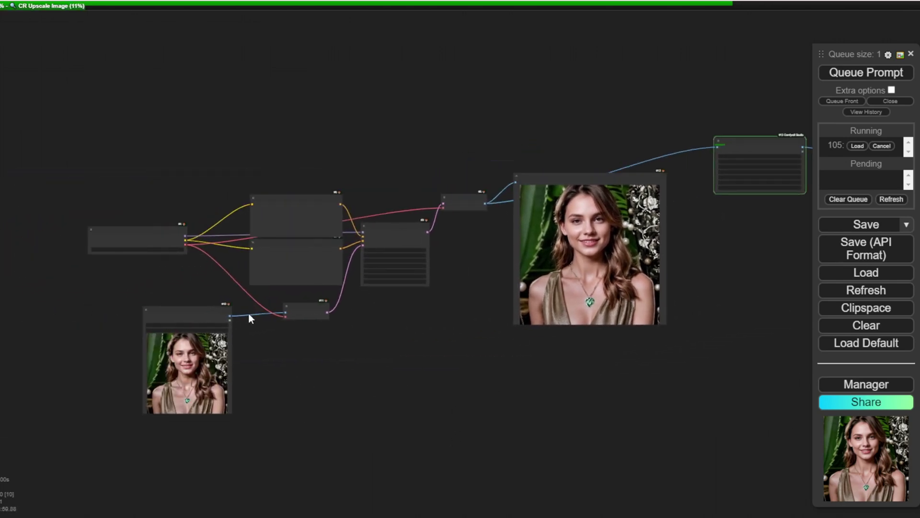
pyautogui.moveTo(603, 437); pyautogui.dragTo(349, 447)
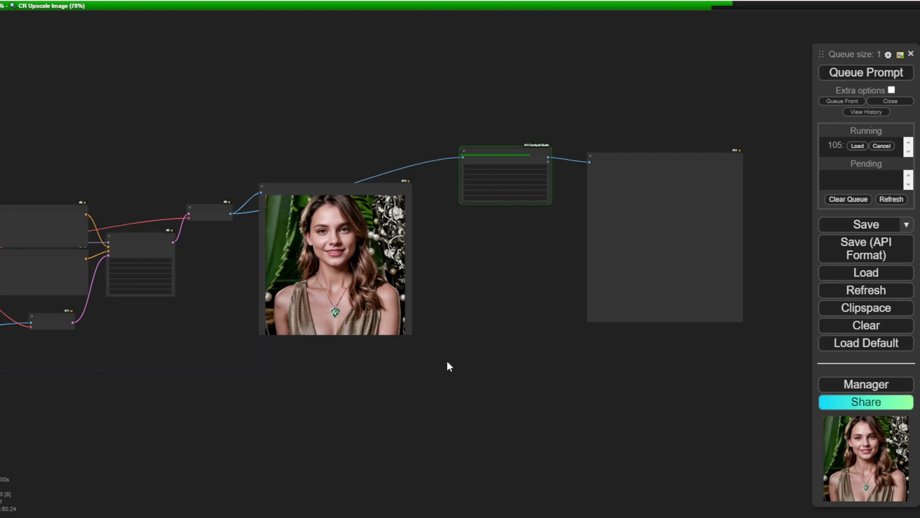
pyautogui.scroll(2, 473, 361)
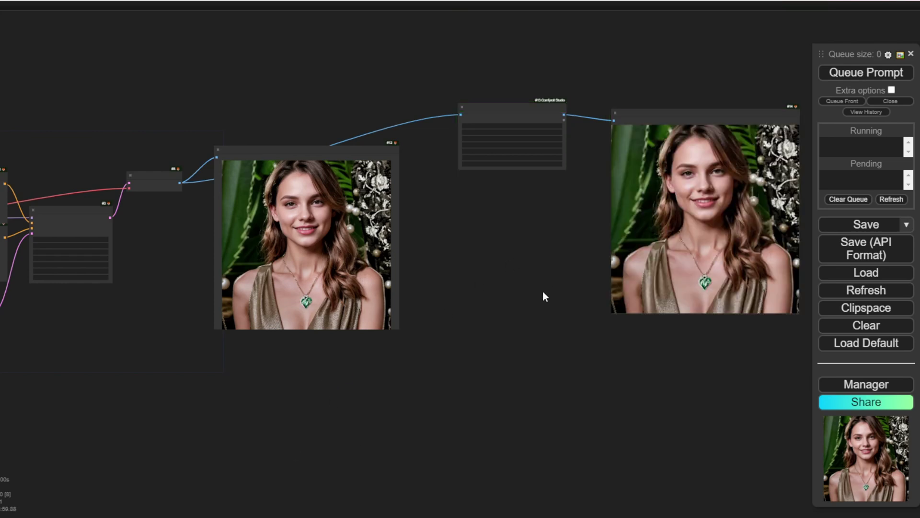
# Enlarge the upscaled Preview Image node to show the pendant portrait in detail
pyautogui.moveTo(539, 318); pyautogui.dragTo(350, 275)
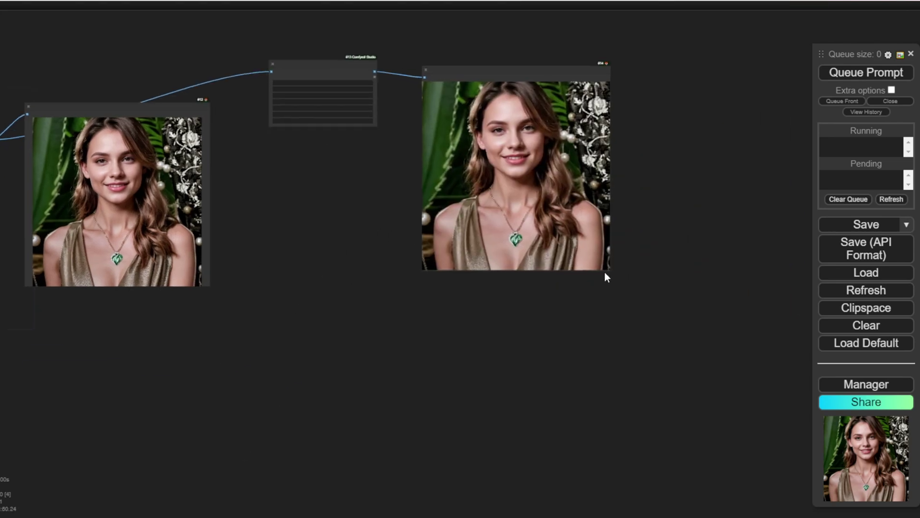
pyautogui.moveTo(606, 271); pyautogui.dragTo(816, 477)
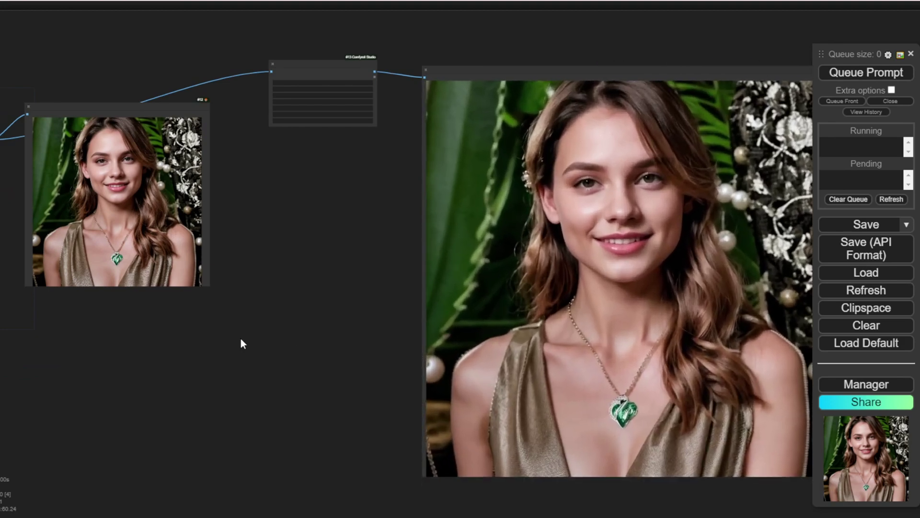
pyautogui.scroll(-2, 255, 341)
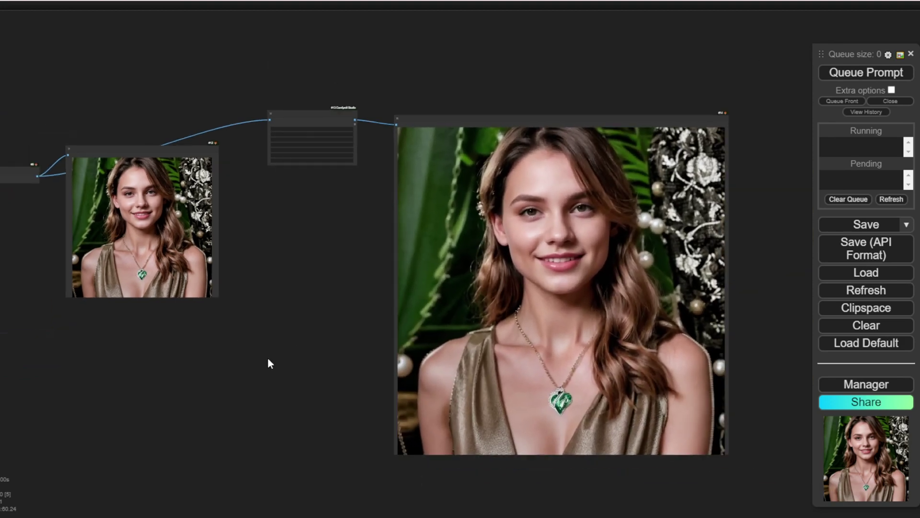
pyautogui.moveTo(267, 364); pyautogui.dragTo(220, 254)
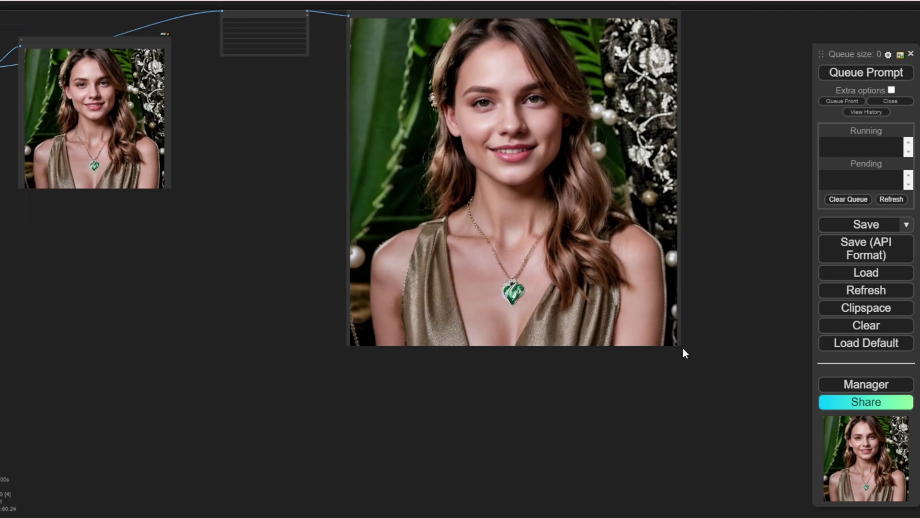
pyautogui.moveTo(683, 349); pyautogui.dragTo(784, 427)
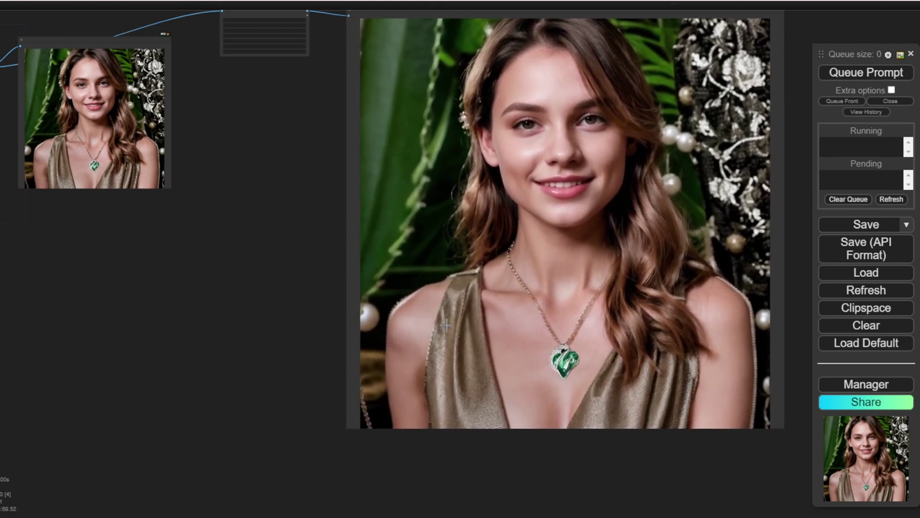
# Zoom into the upscaled green heart pendant, then recenter the view on the whole workflow
pyautogui.scroll(-2, 267, 225)
pyautogui.moveTo(301, 185); pyautogui.dragTo(312, 246)
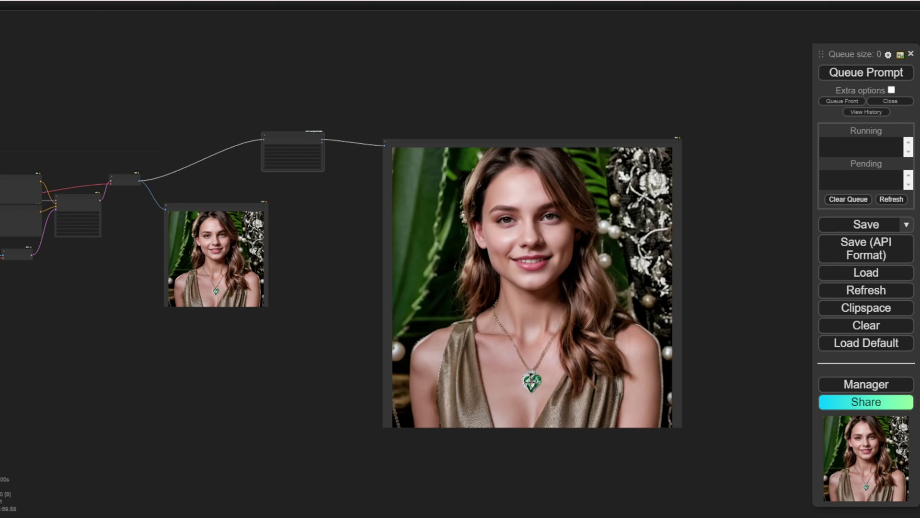
pyautogui.scroll(4, 531, 381)
pyautogui.scroll(2, 532, 380)
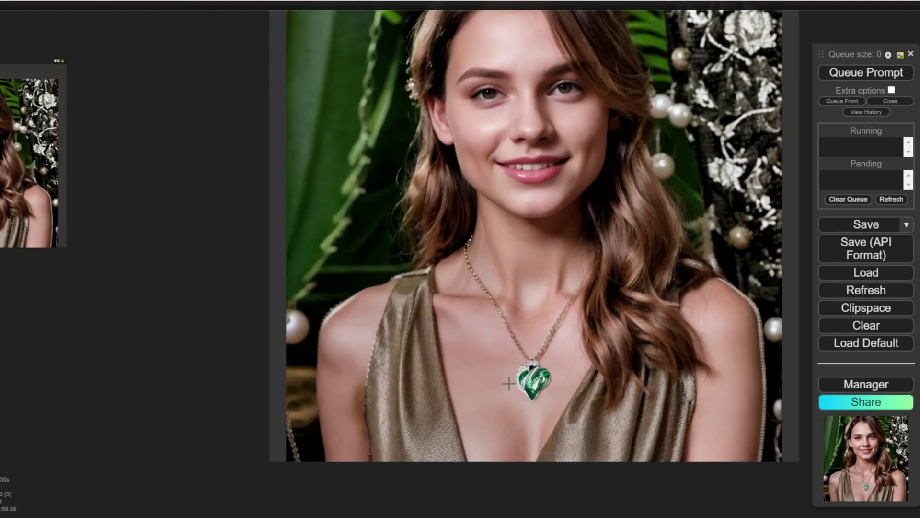
pyautogui.scroll(-7, 509, 388)
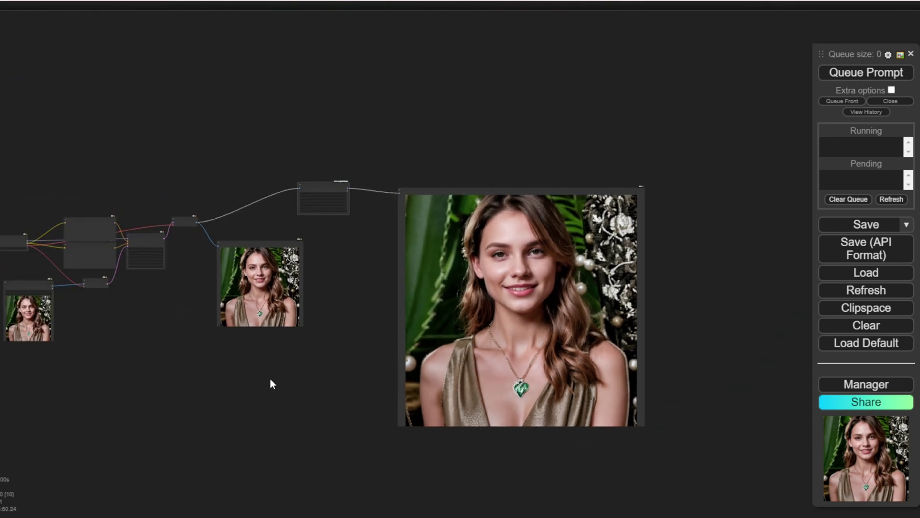
pyautogui.moveTo(271, 380); pyautogui.dragTo(378, 350)
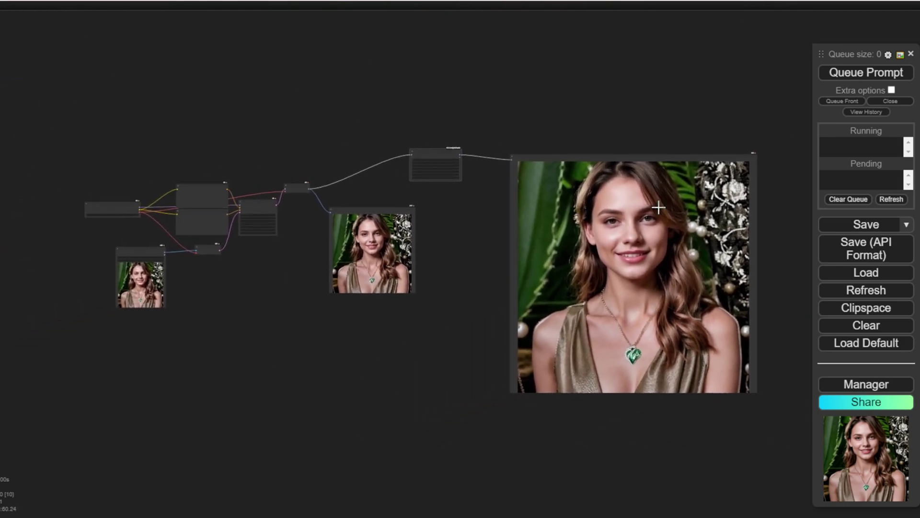
# Save the workflow as 'workflow-step-1.json' by appending -step-1 to the file name
pyautogui.click(846, 228)
pyautogui.click(385, 53)
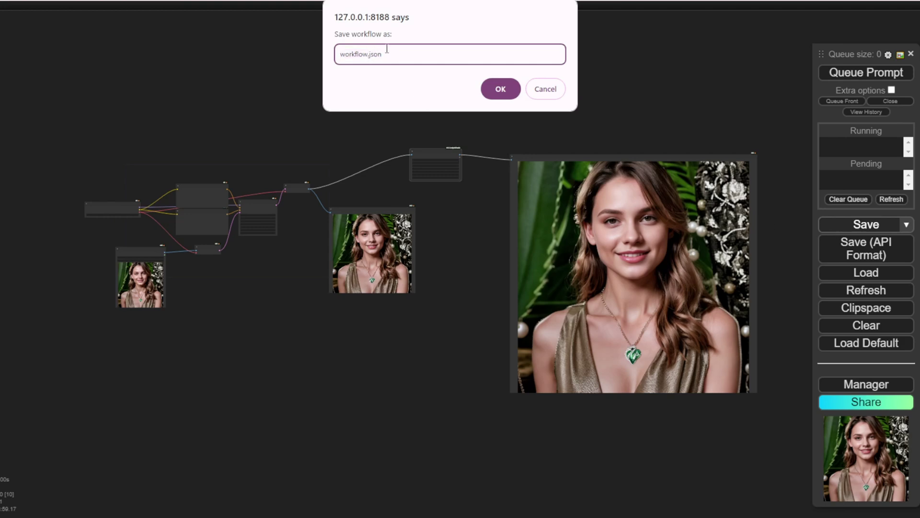
pyautogui.press('Left')
pyautogui.press('Left')
pyautogui.press('Left')
pyautogui.press('Left')
pyautogui.press('Left')
pyautogui.write('-step-1')
pyautogui.press('Return')
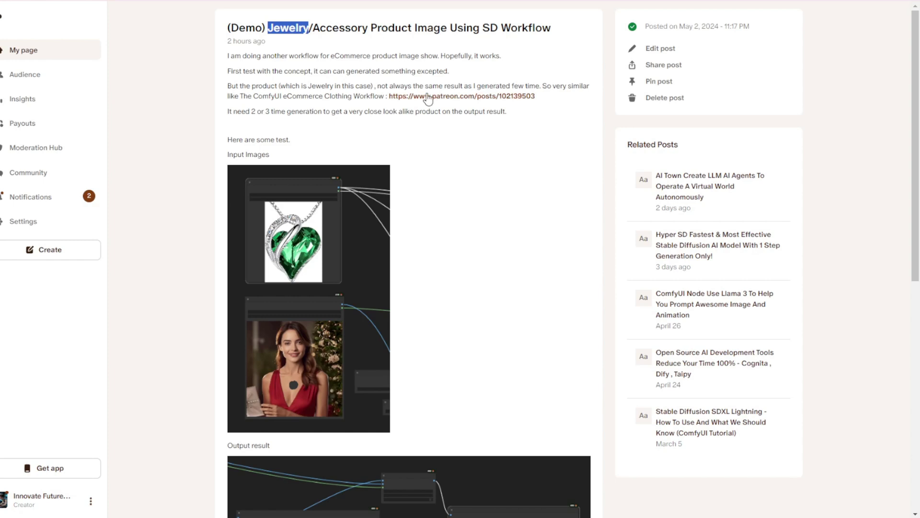
pyautogui.click(443, 82)
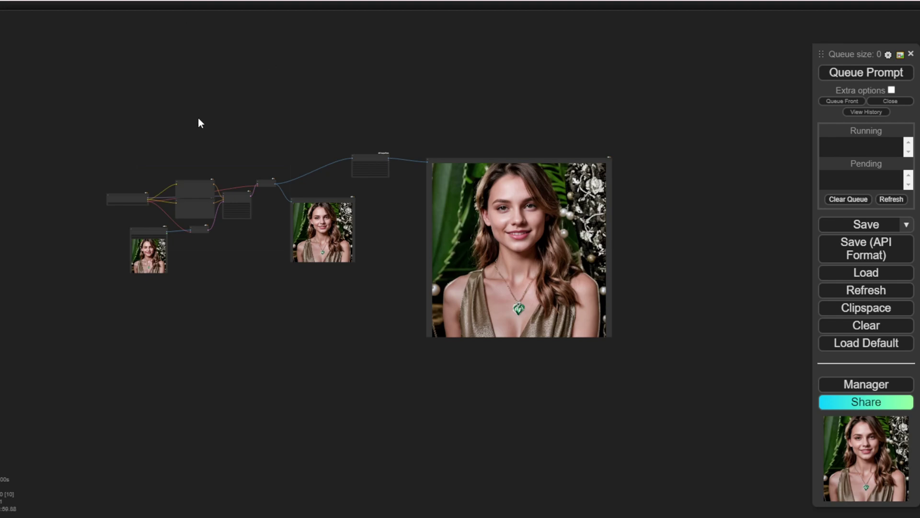
pyautogui.scroll(2, 235, 157)
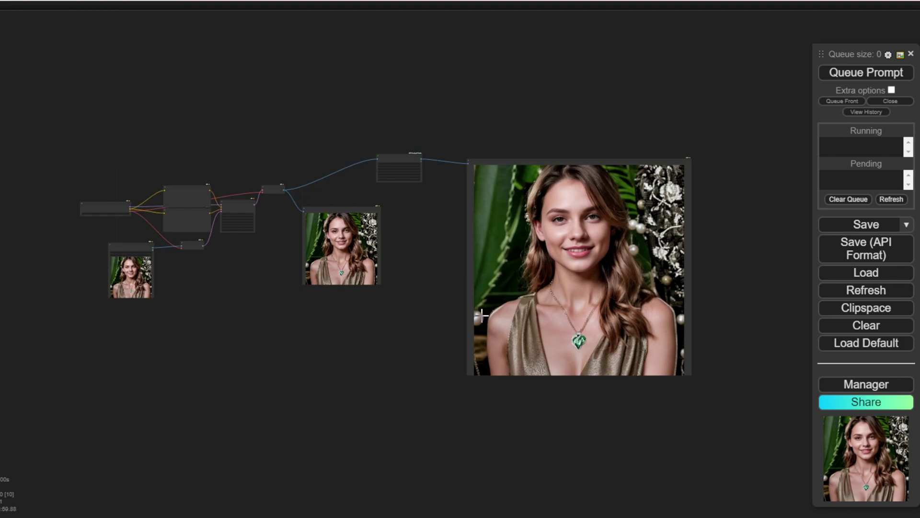
pyautogui.scroll(3, 480, 324)
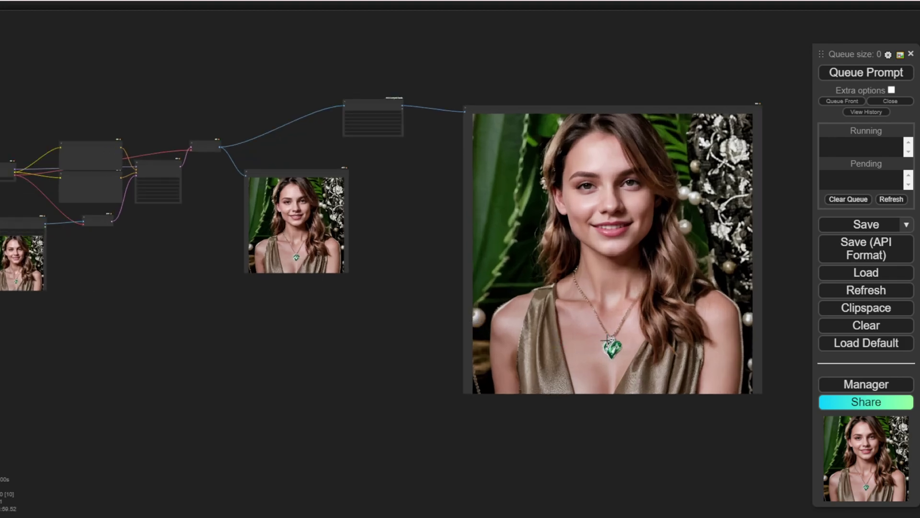